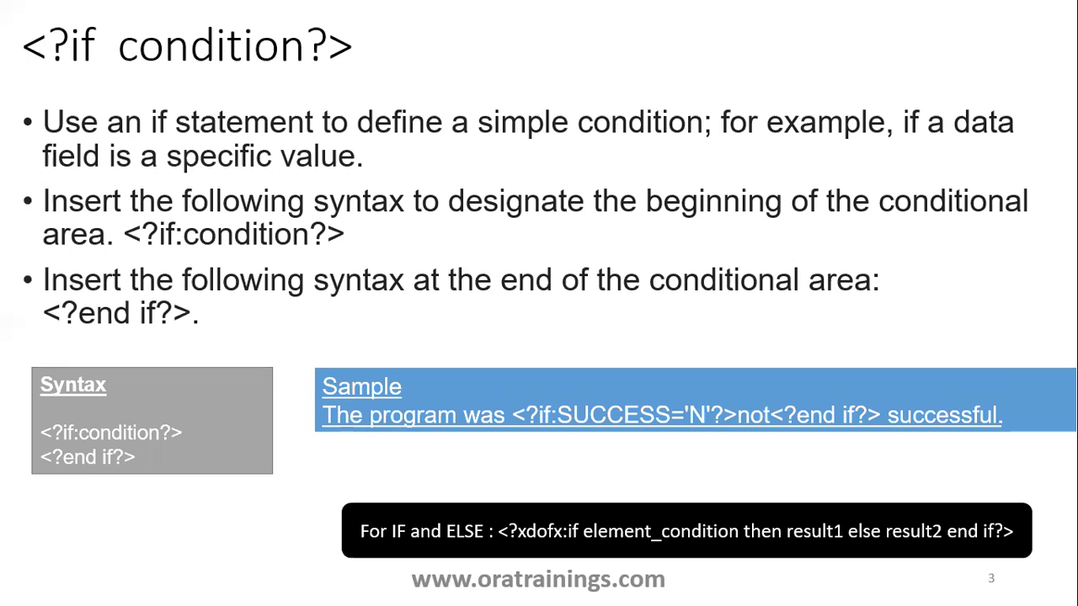
Step: Leave the if-condition slide and bring up the Chrome XXPartyDM data model window
key("alt+Tab")
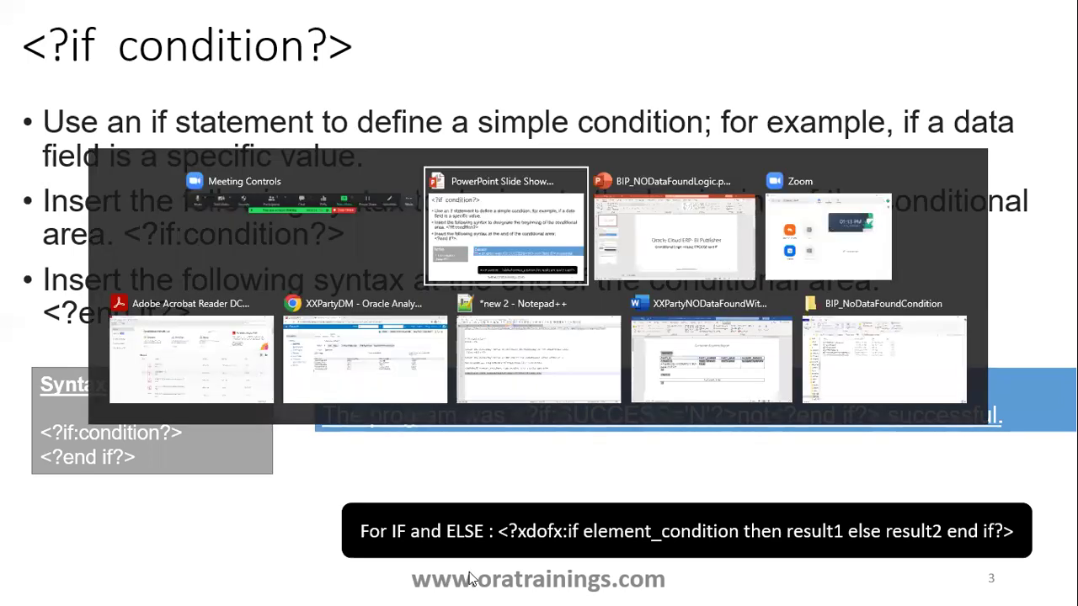
key("alt+Tab")
key("alt+Tab")
key("alt+Tab")
key("alt+Tab")
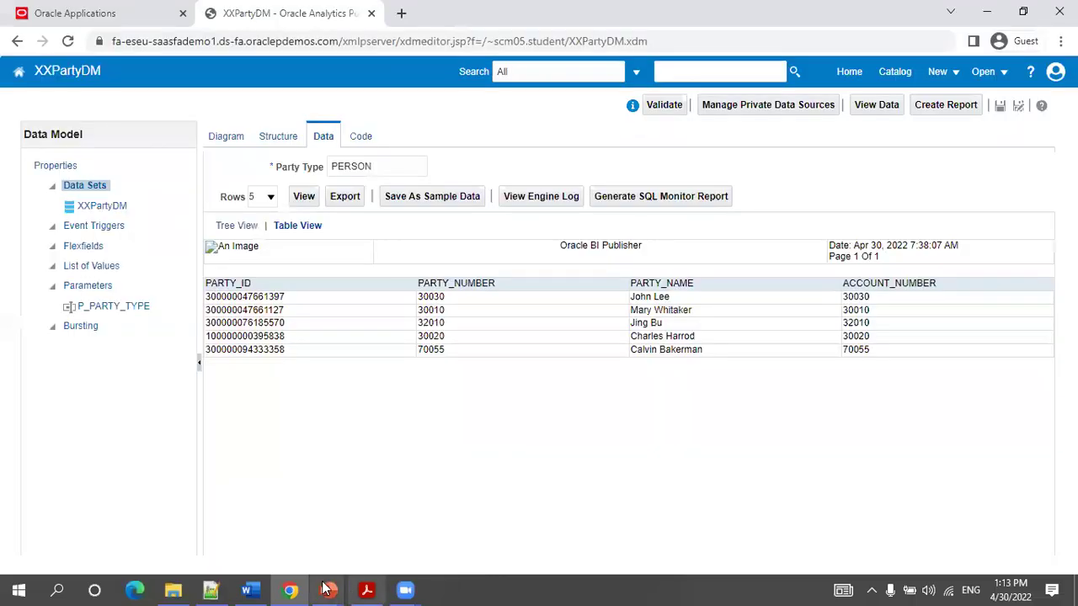
Step: Widen the data preview and rerun the data model with Party Type ORGANIZATION
left_click_drag(196, 507, 108, 491)
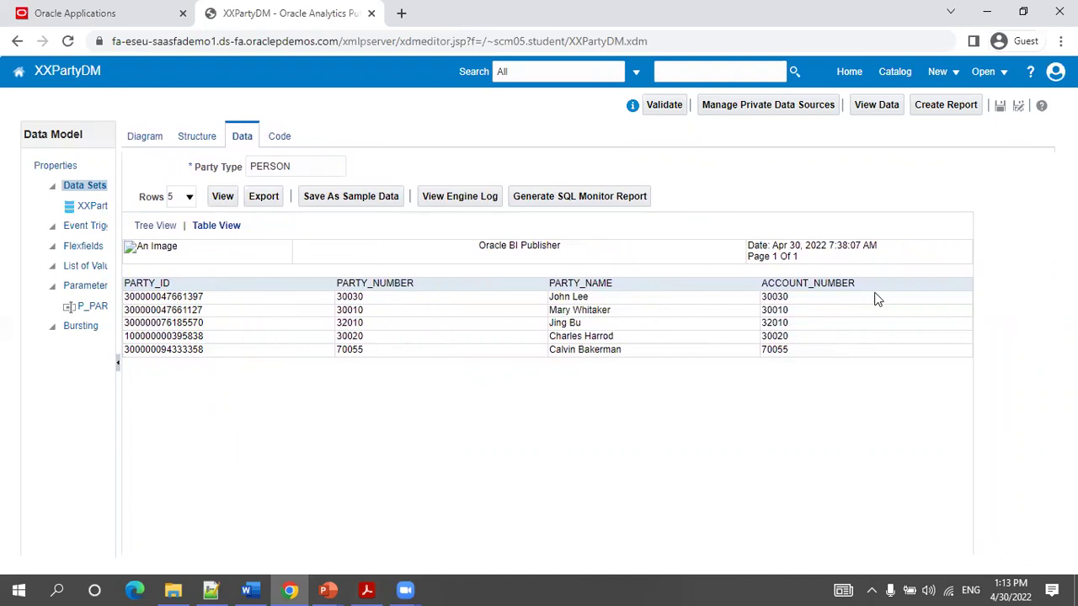
left_click(322, 173)
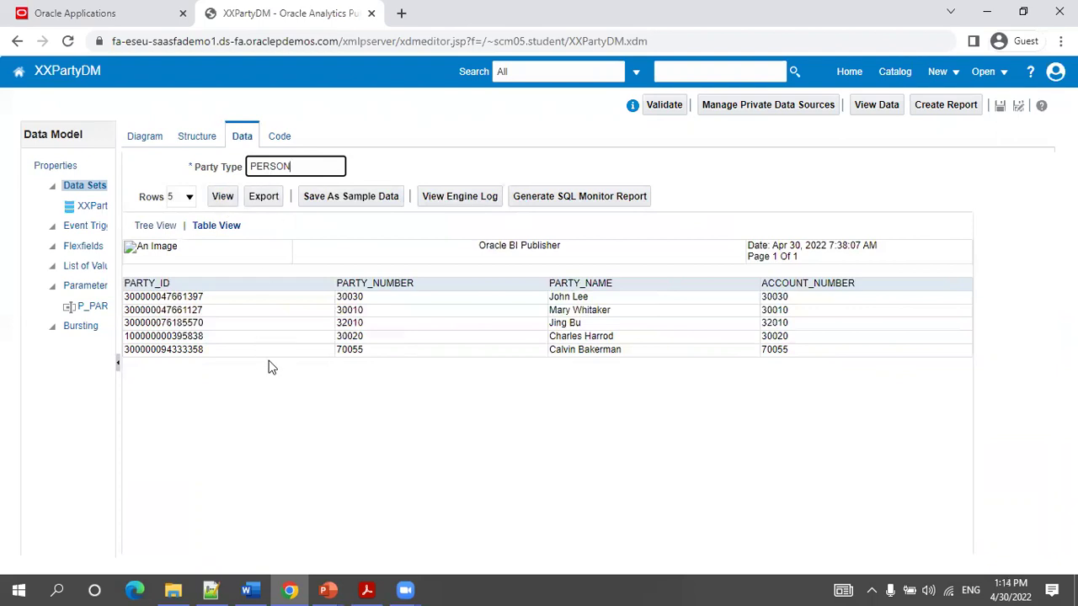
key("ctrl+a")
type("ORGANIZATION")
left_click(222, 197)
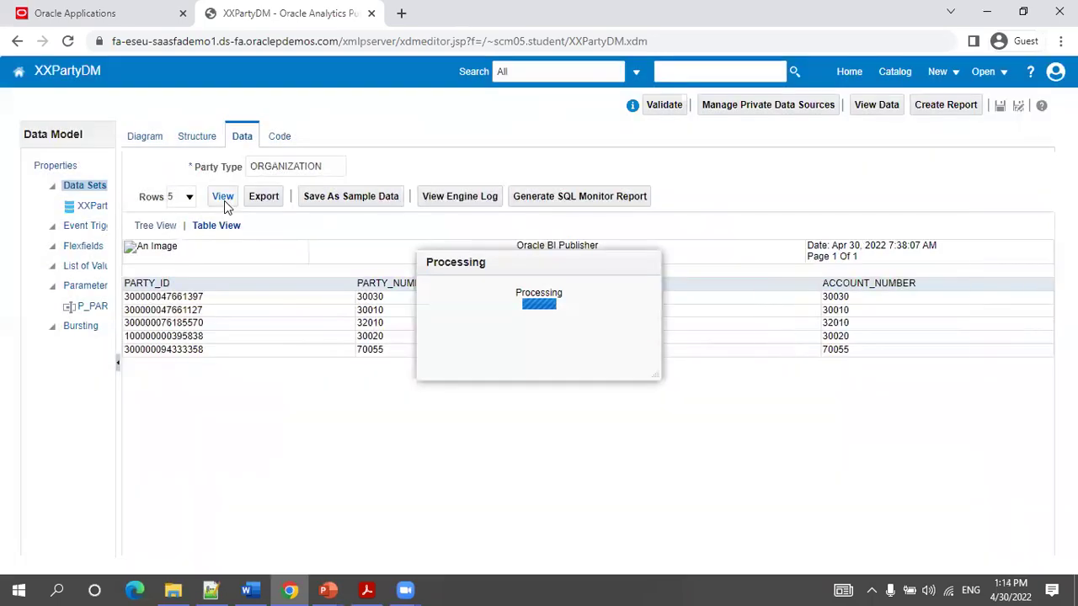
Step: Rerun the data model with Party Type 123 and show the empty result in Tree View
double_click(304, 166)
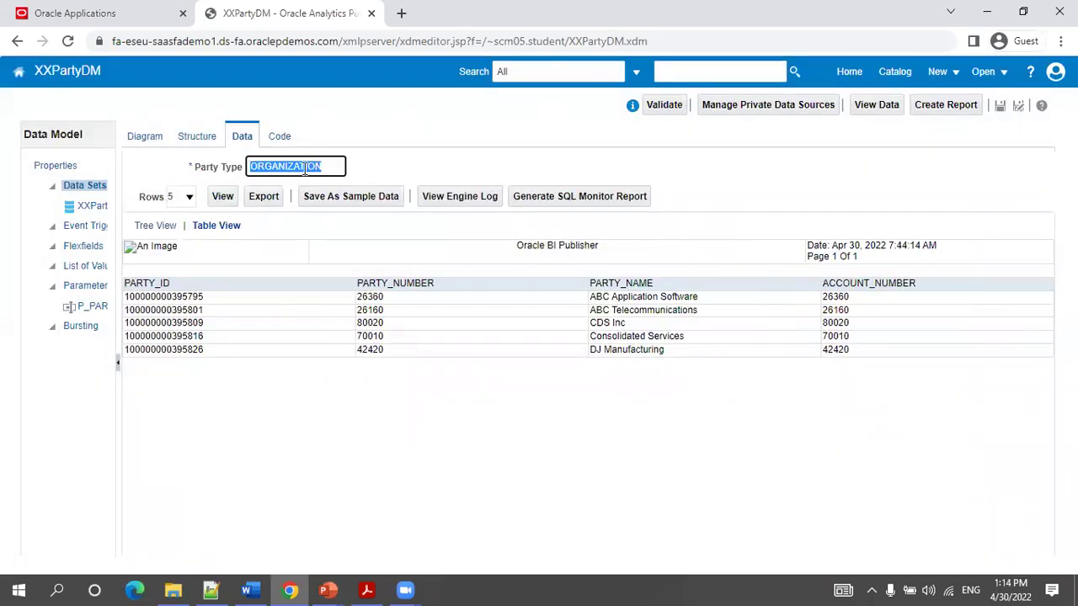
key("BackSpace")
left_click(220, 200)
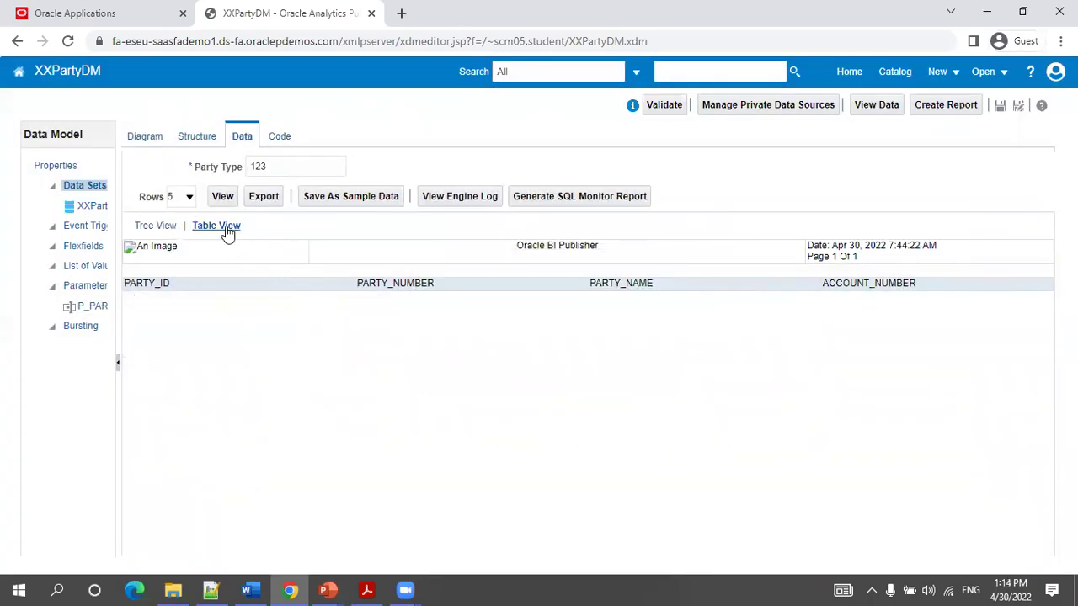
left_click(156, 226)
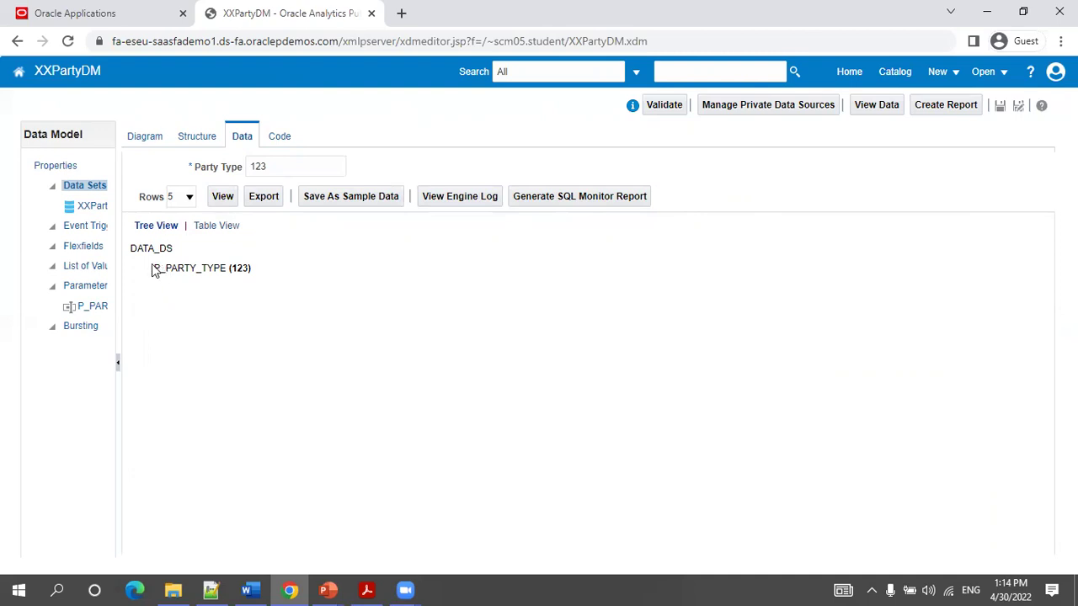
Step: Move G_1 higher in the diagram, rerun the Party Type 123 data, and return to the Word template
left_click(145, 137)
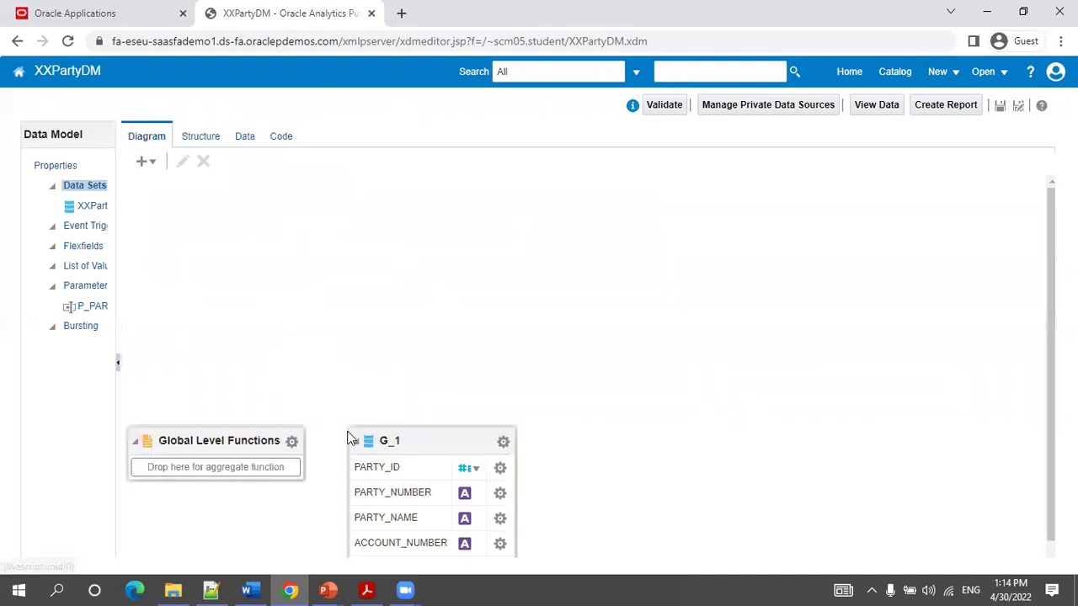
left_click_drag(350, 439, 339, 262)
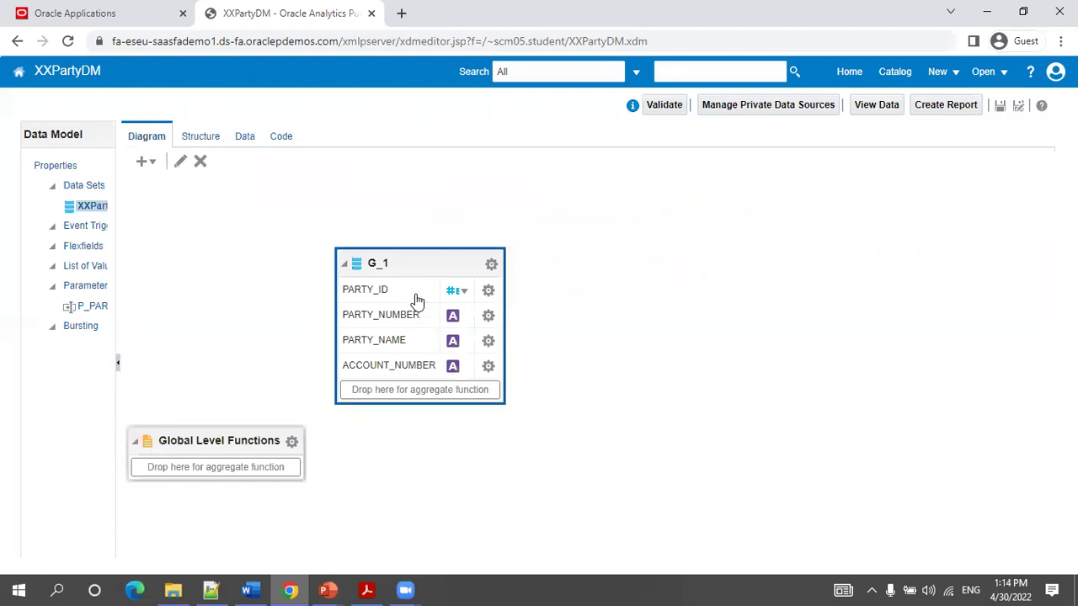
left_click(245, 138)
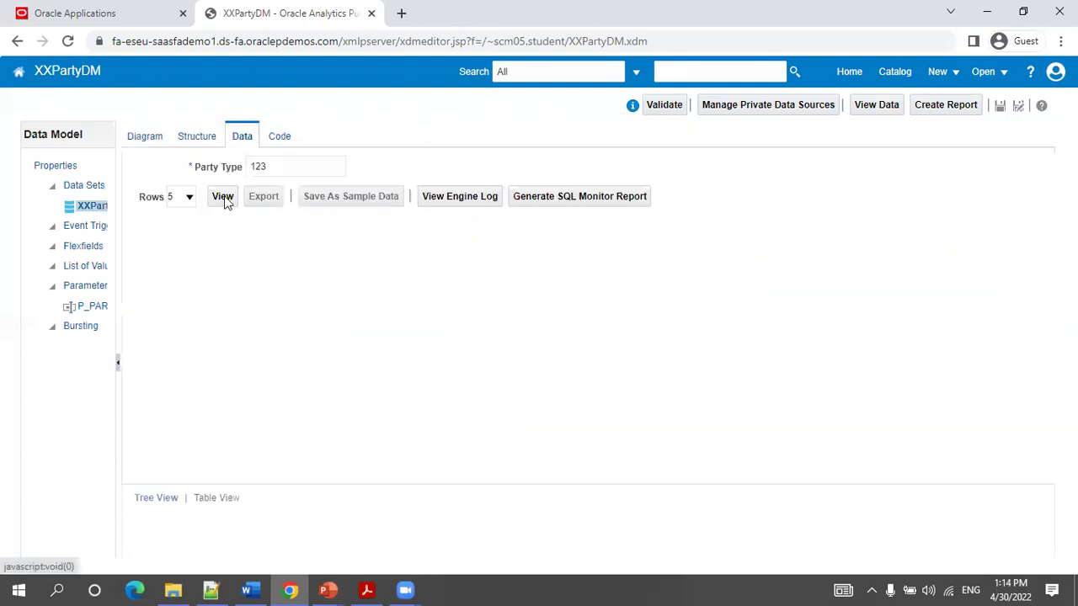
left_click(221, 199)
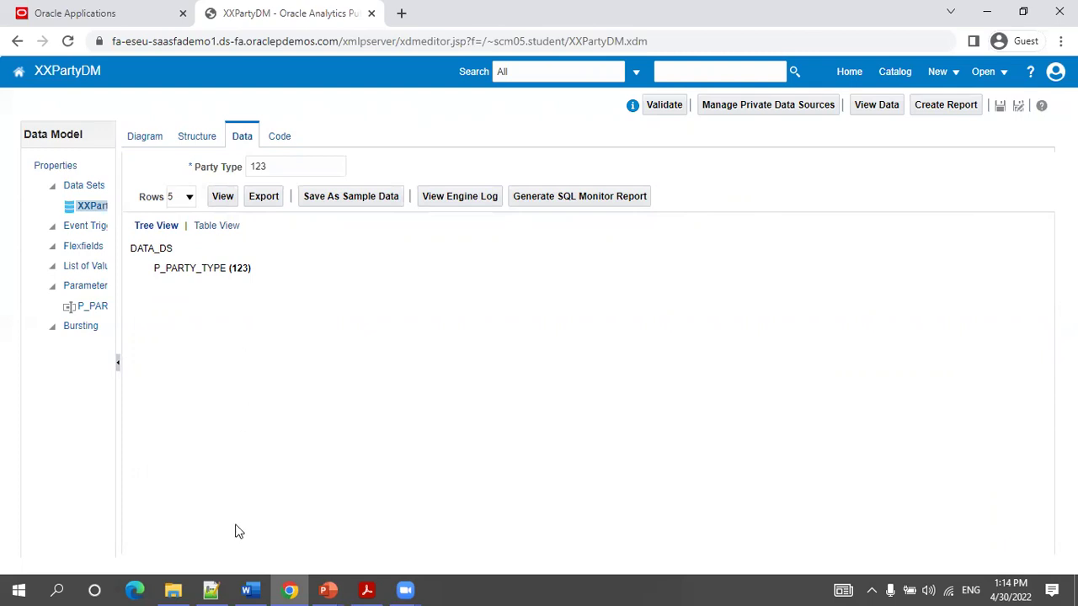
left_click(250, 590)
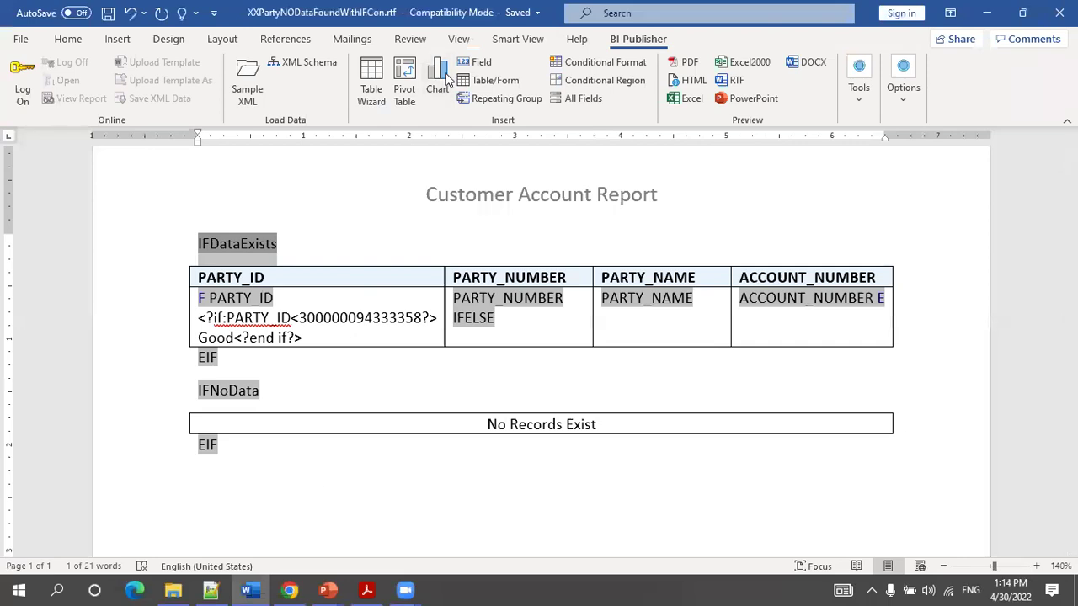
Step: Widen the file list and open XXPartyNODataFoundSampleTMPL.rtf from the BIP_NoDataFoundCondition folder
left_click(173, 590)
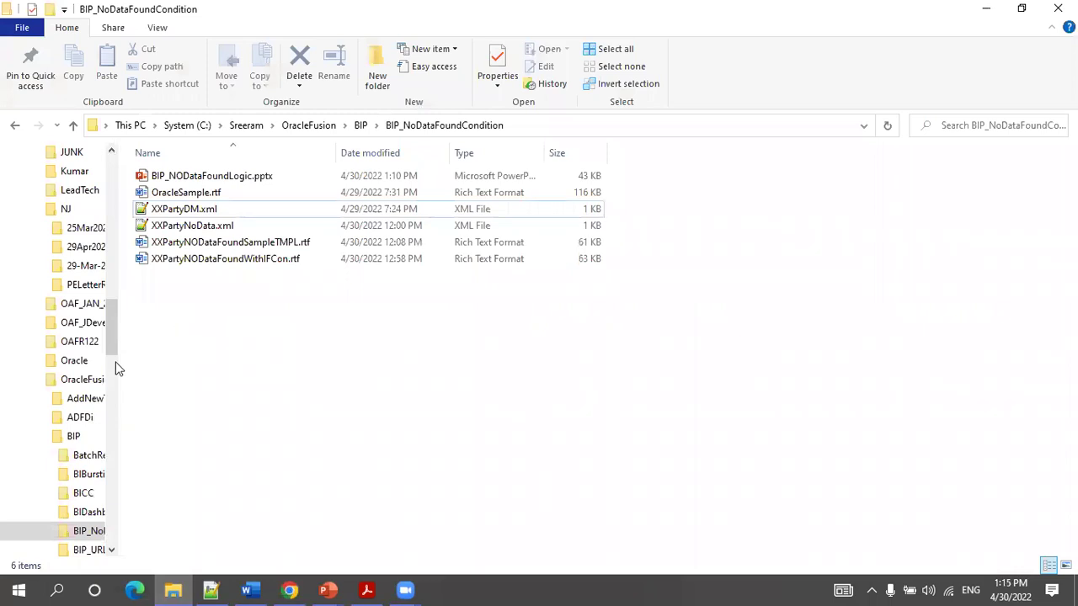
left_click_drag(119, 378, 37, 382)
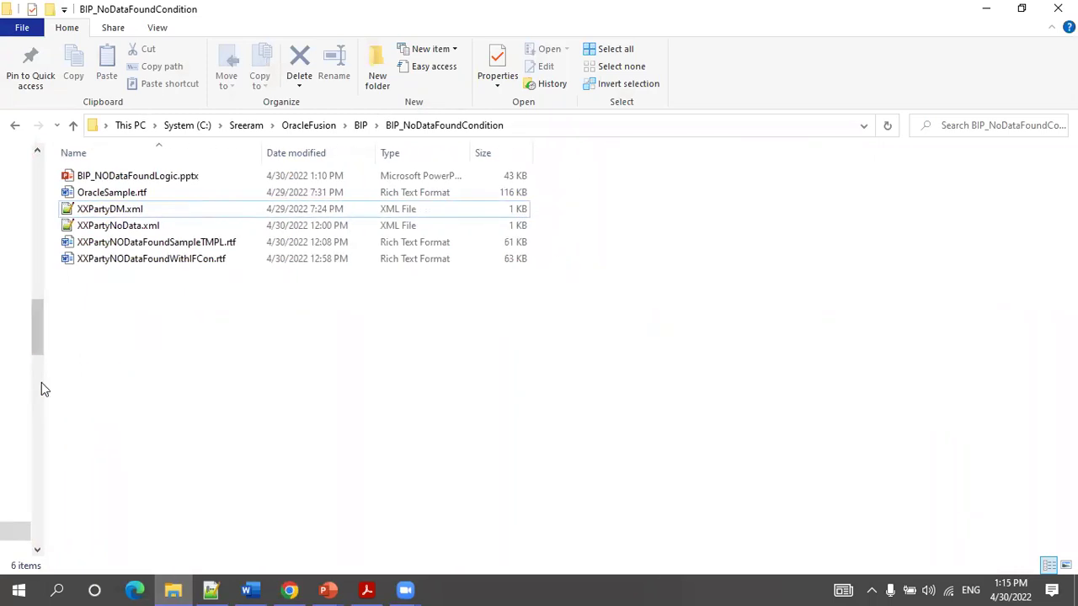
left_click(186, 262)
left_click(186, 244)
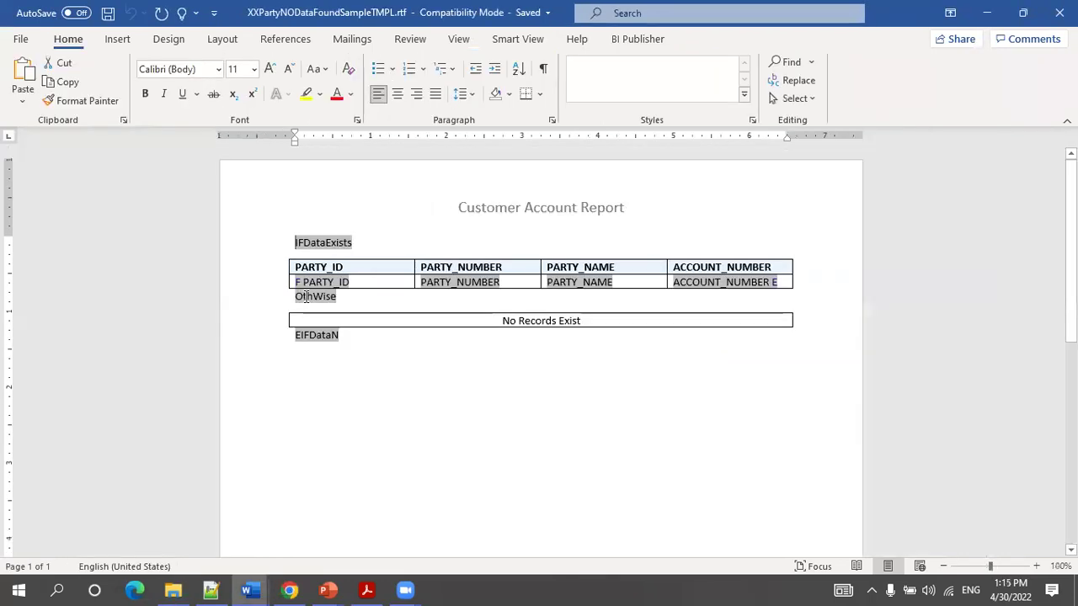
Step: Inspect the account table and its IFDataExists, OthWise and EIFDataN fields
scroll(461, 389, "up", 5)
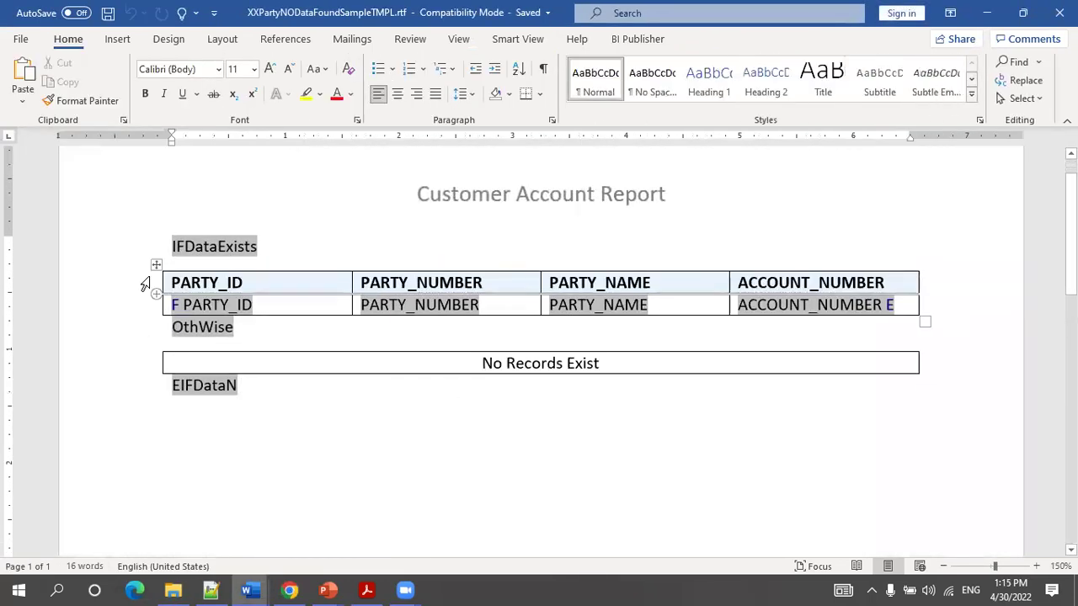
left_click(156, 266)
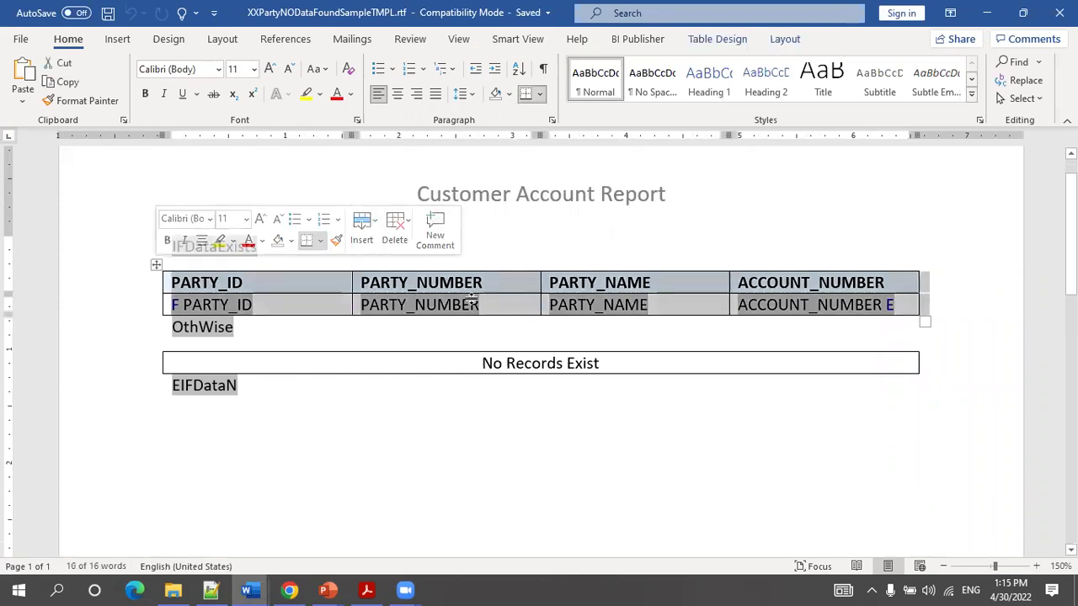
left_click_drag(268, 366, 214, 251)
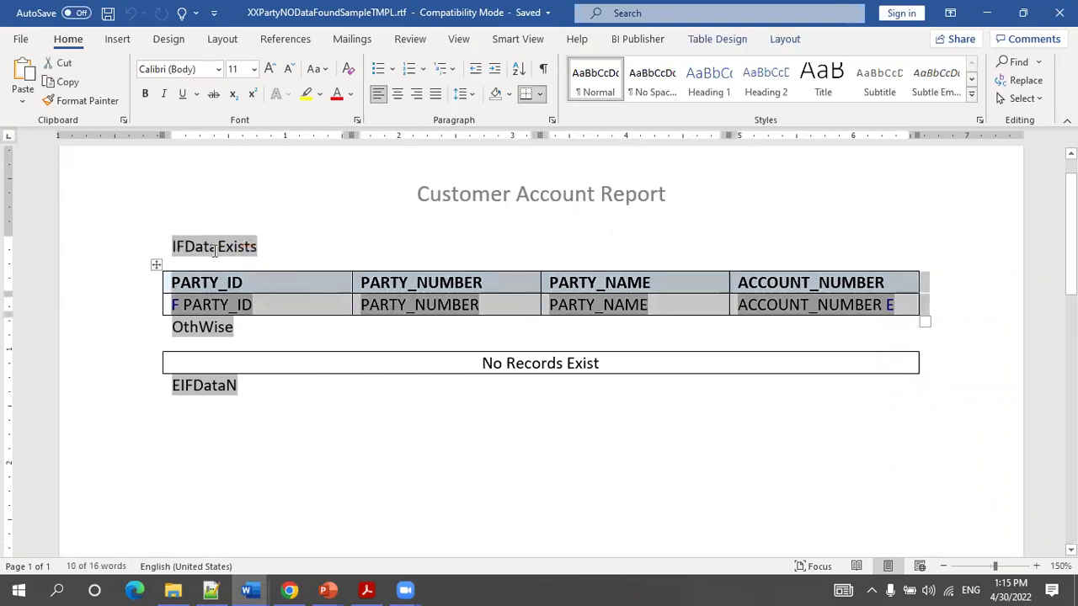
left_click(213, 242)
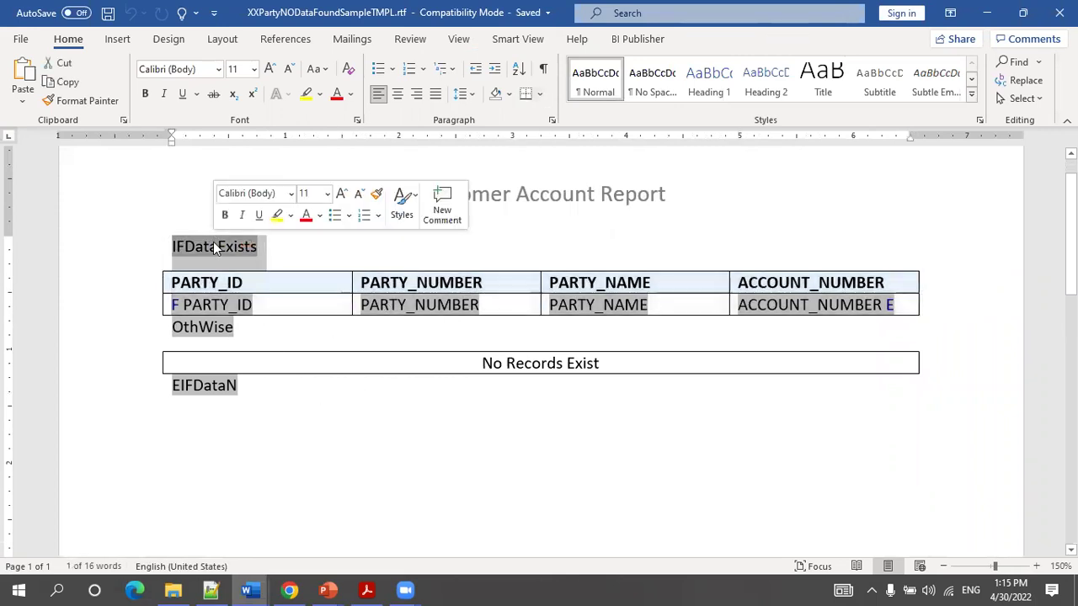
left_click(216, 326)
left_click(208, 388)
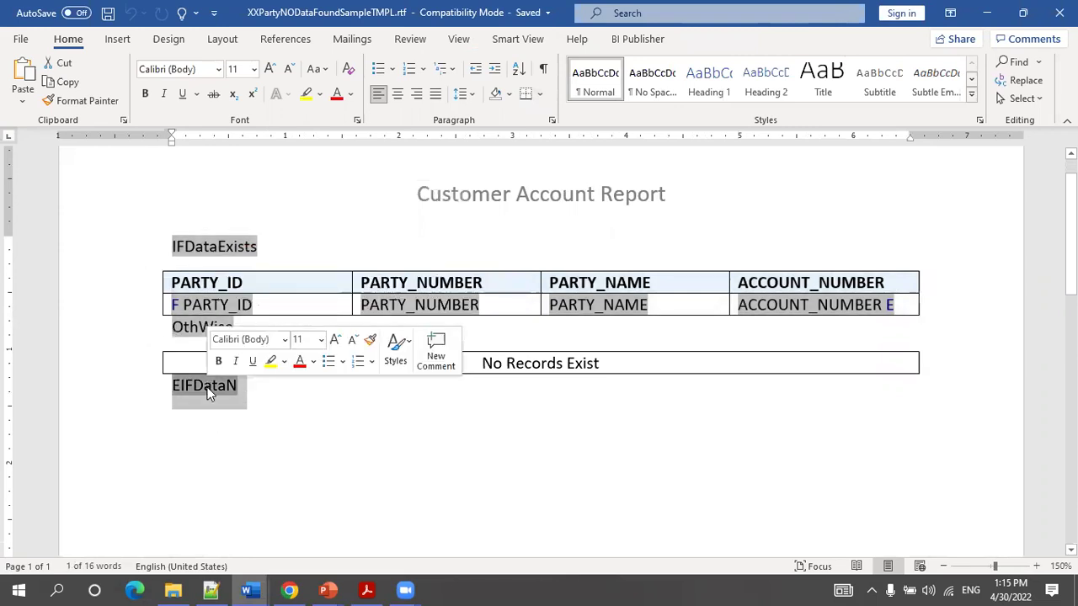
left_click(312, 423)
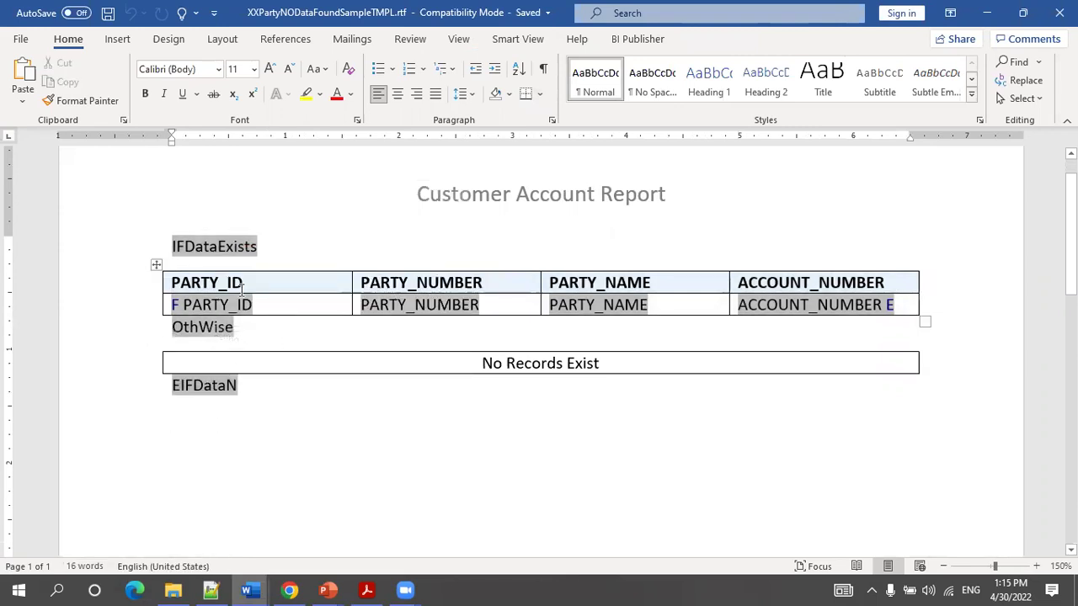
Step: Select the IFDataExists field and bring up the BI Publisher template tools list
left_click(221, 245)
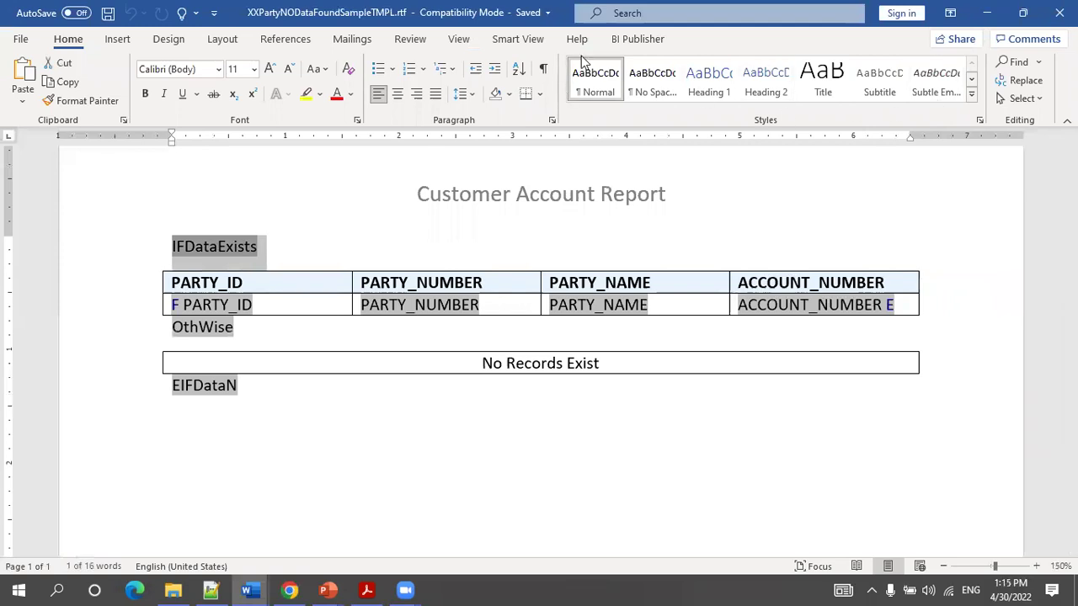
left_click(618, 38)
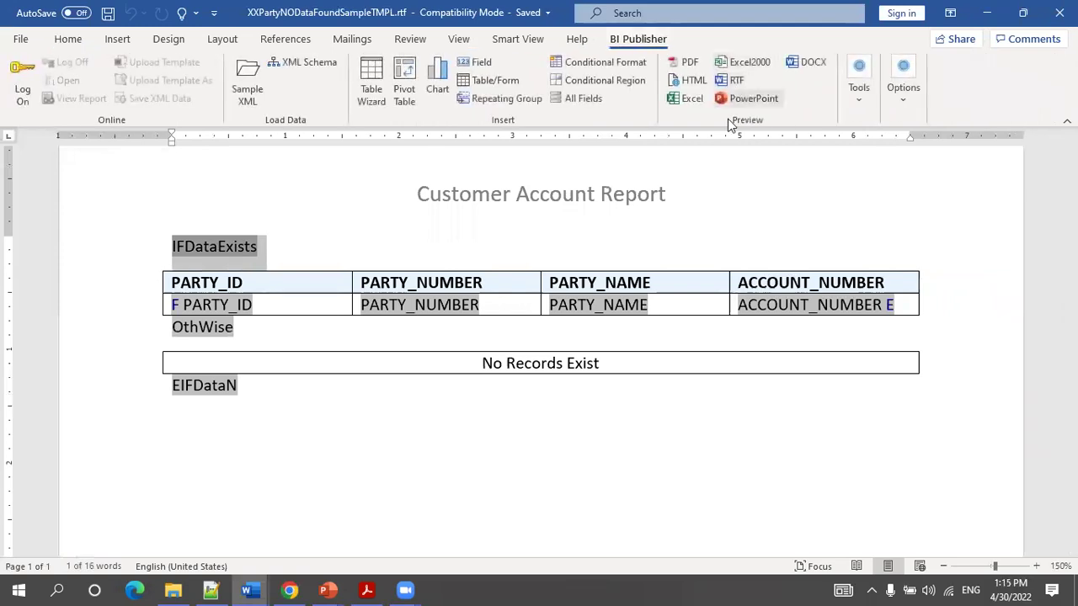
left_click(864, 101)
Step: Read the IFDataExists field's <?choose:?><?when:count(G_1)!=0?> code in the Field Browser
left_click(854, 138)
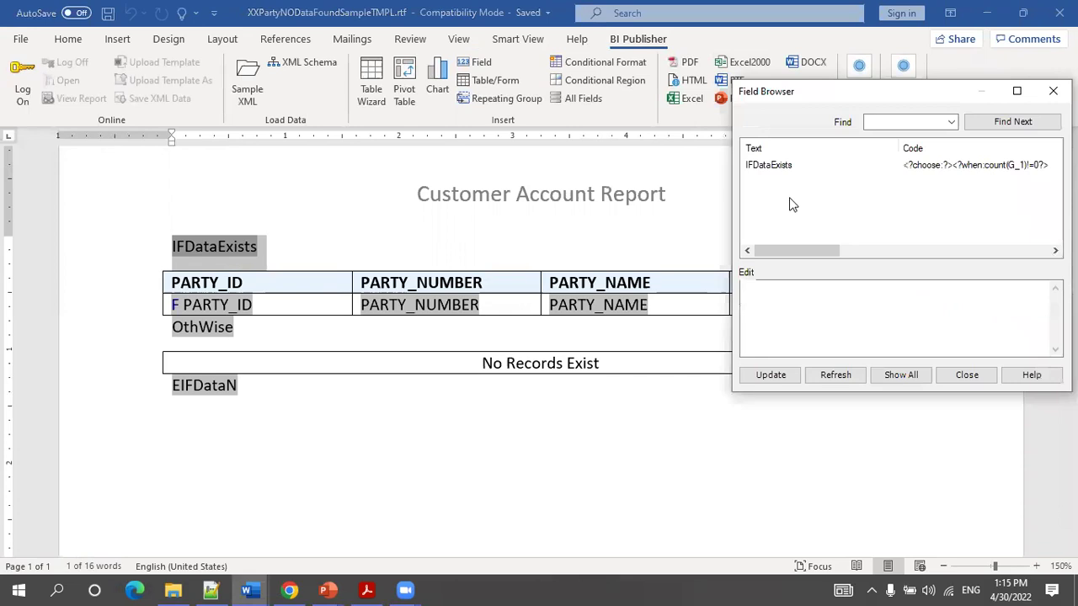
left_click(781, 169)
left_click(862, 315)
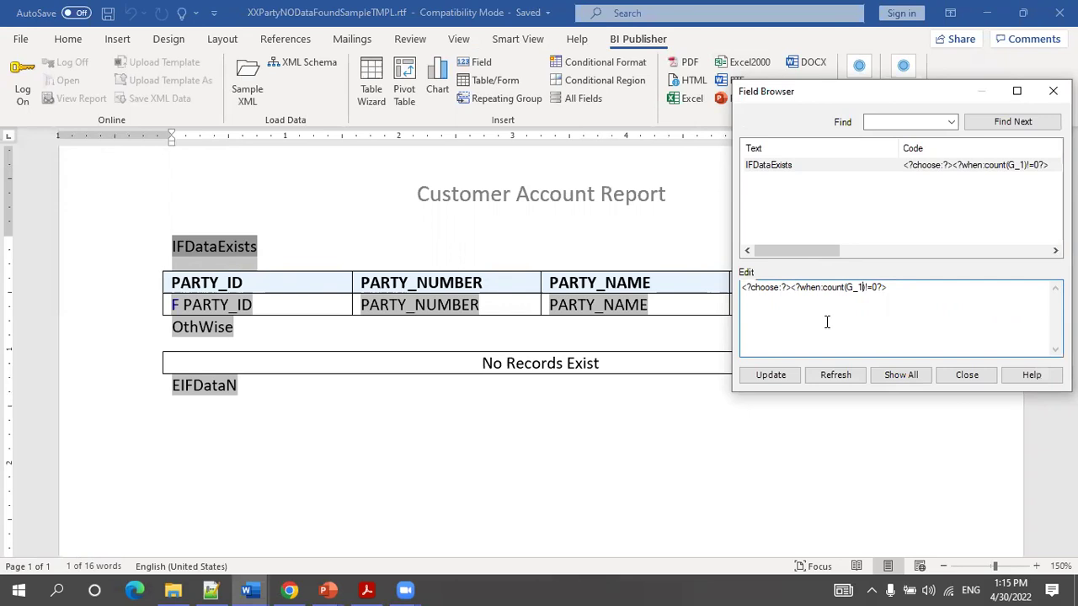
left_click(950, 375)
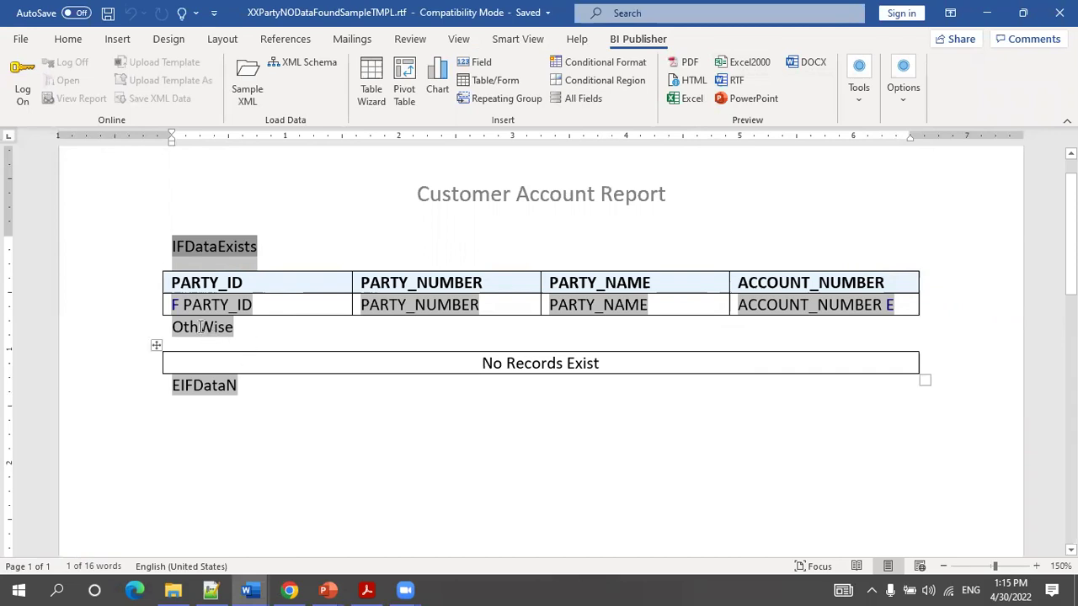
Step: Inspect the OthWise field's <?end when?><?otherwise:?> code in the Field Browser
left_click(852, 101)
left_click(865, 164)
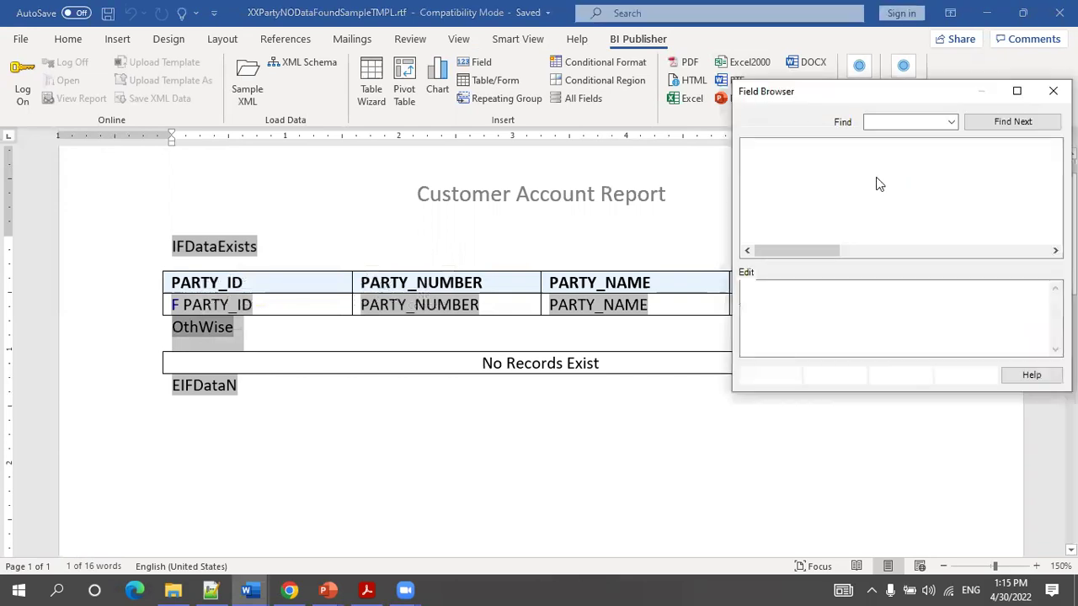
left_click(783, 166)
left_click(861, 305)
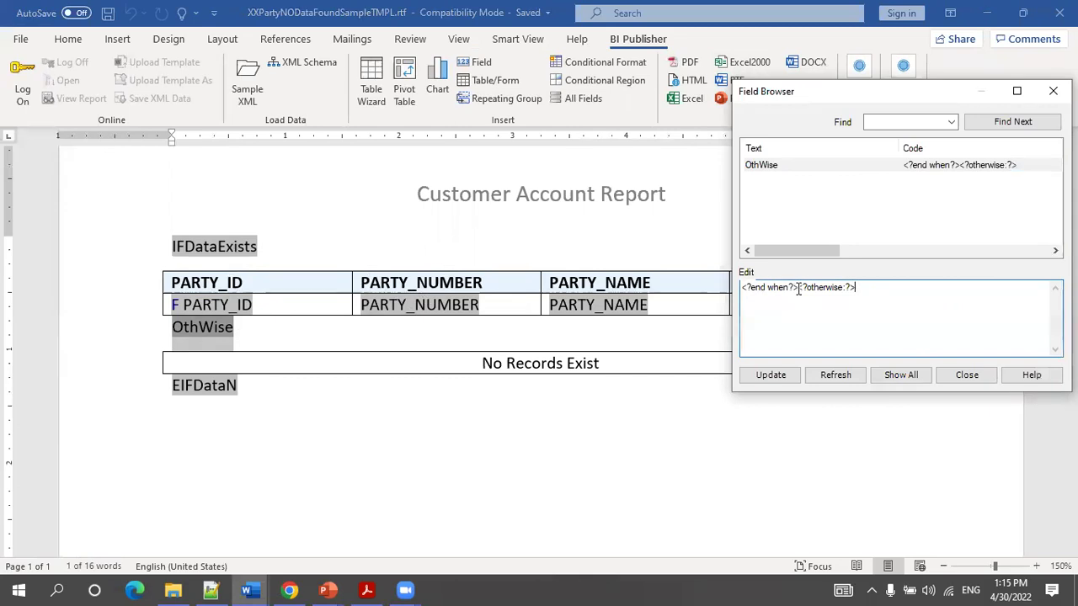
left_click_drag(797, 288, 286, 240)
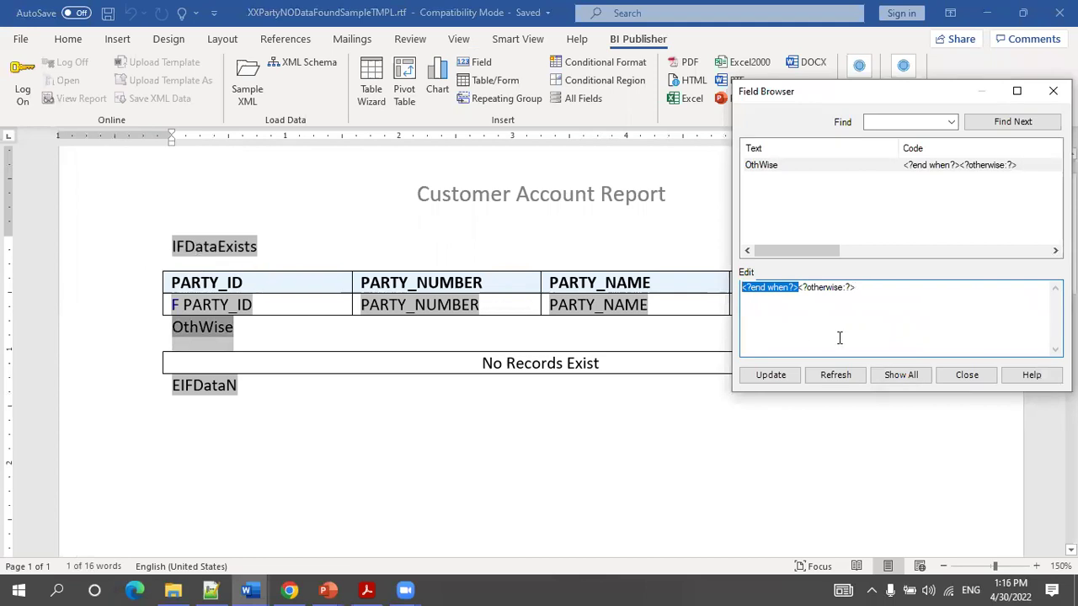
left_click(808, 299)
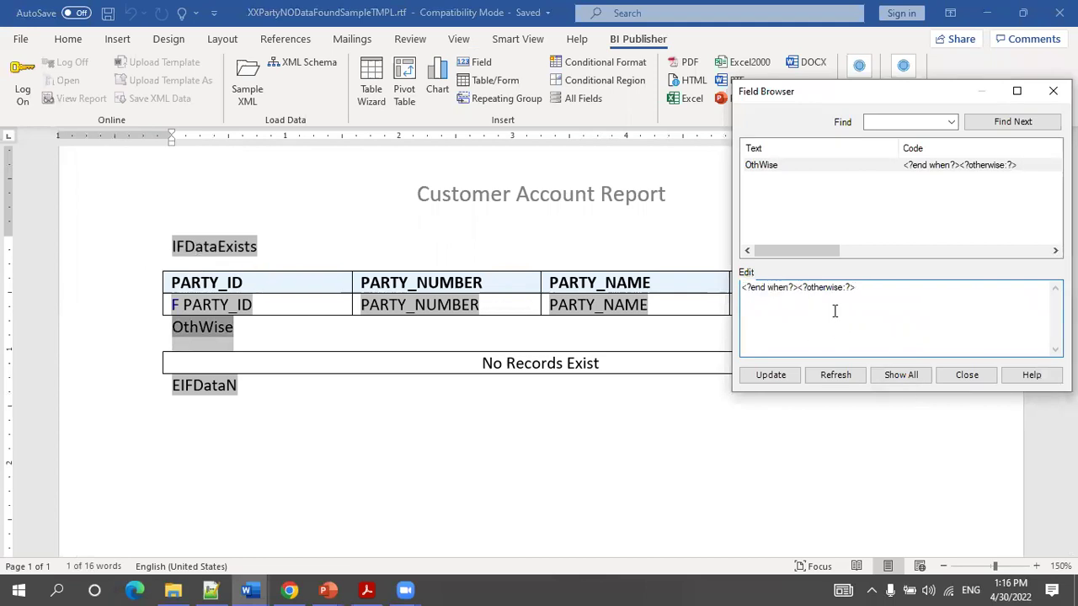
left_click(966, 375)
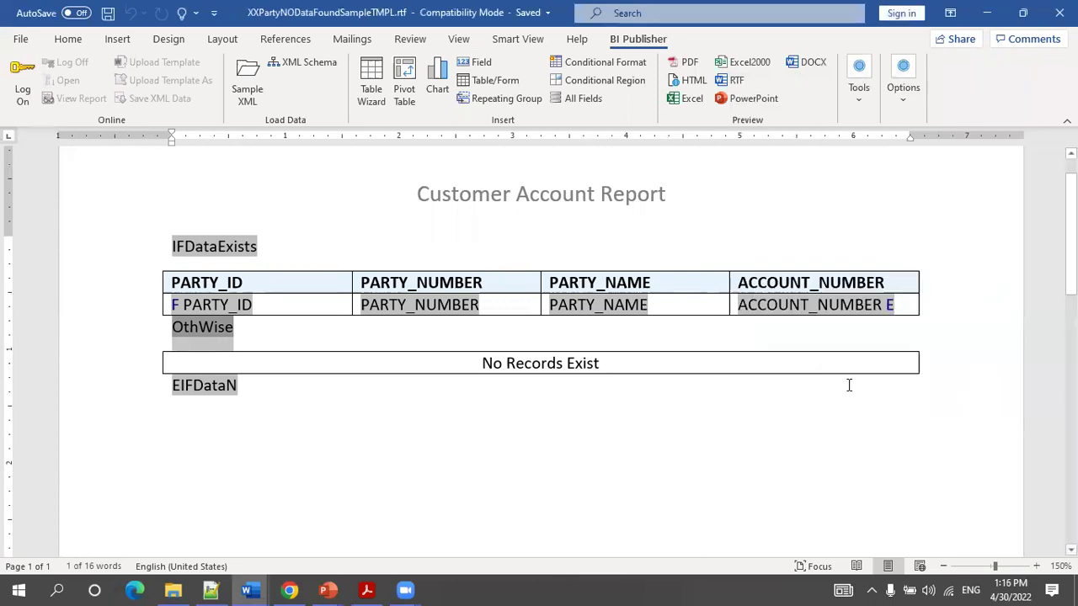
Step: Check that EIFDataN's code is <?end otherwise?><?end choose?> in the Field Browser
left_click(266, 385)
double_click(206, 385)
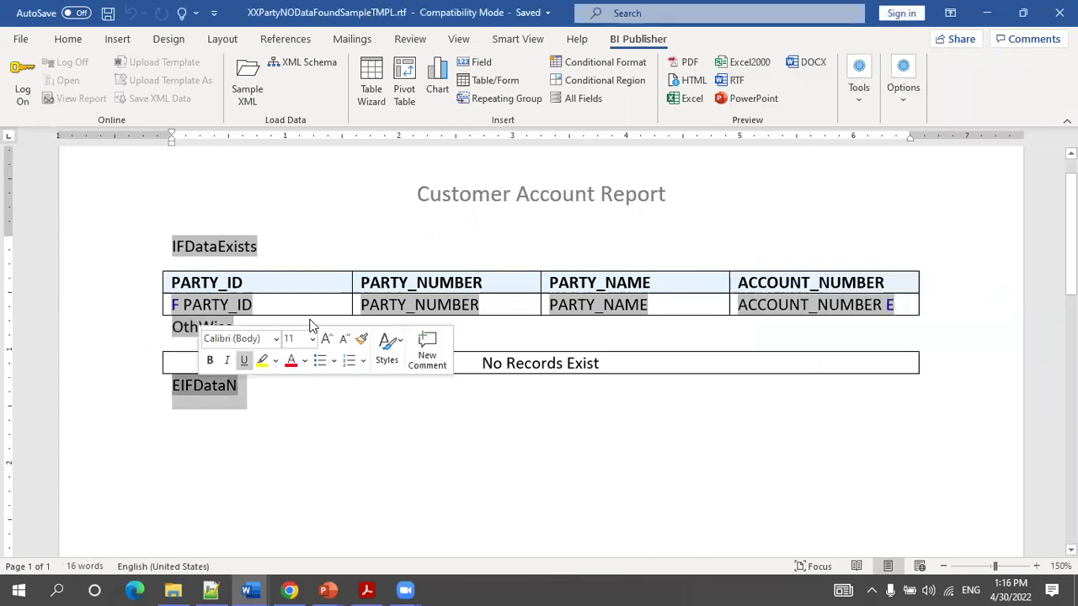
left_click(858, 85)
left_click(860, 156)
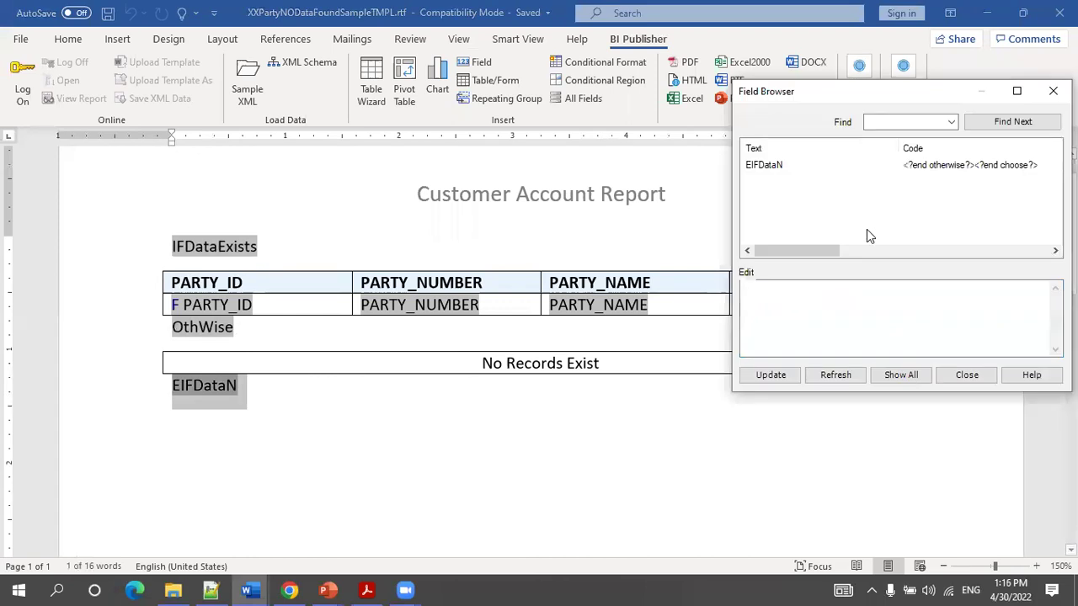
left_click(782, 168)
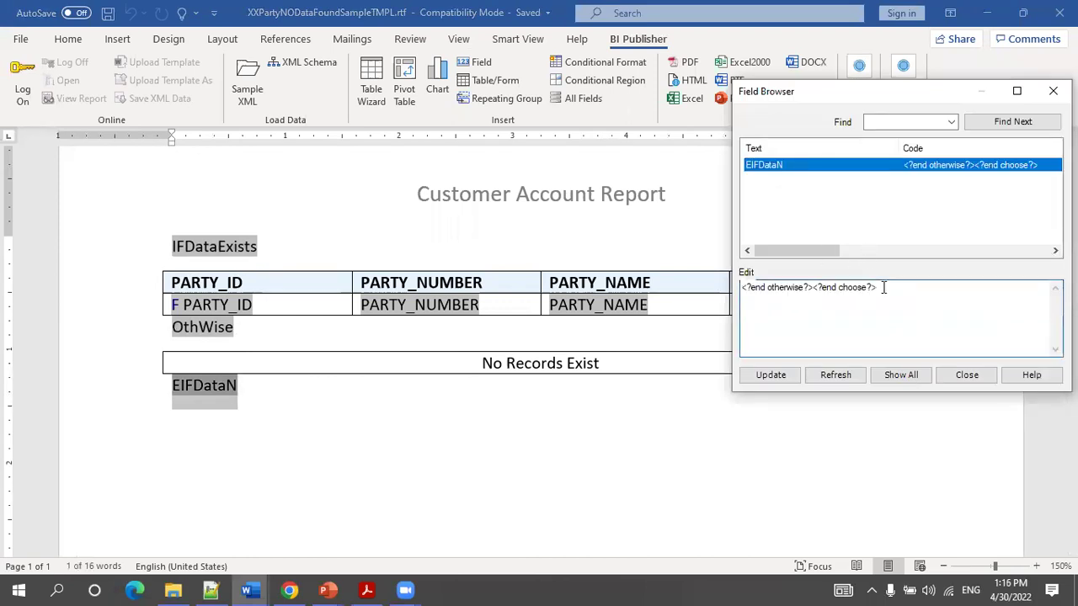
left_click_drag(879, 288, 731, 285)
left_click(960, 376)
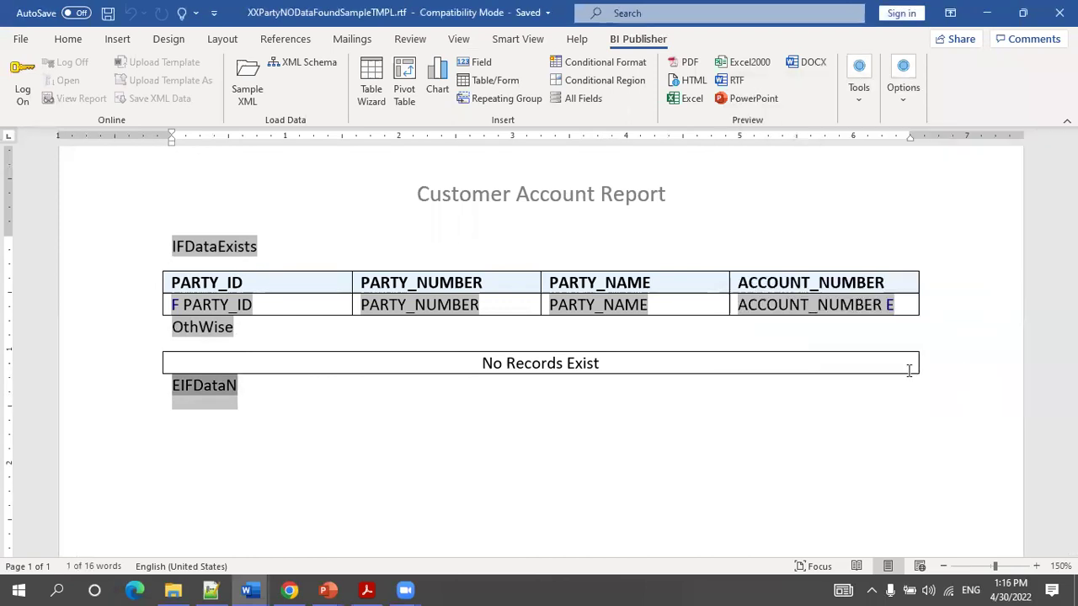
left_click(674, 362)
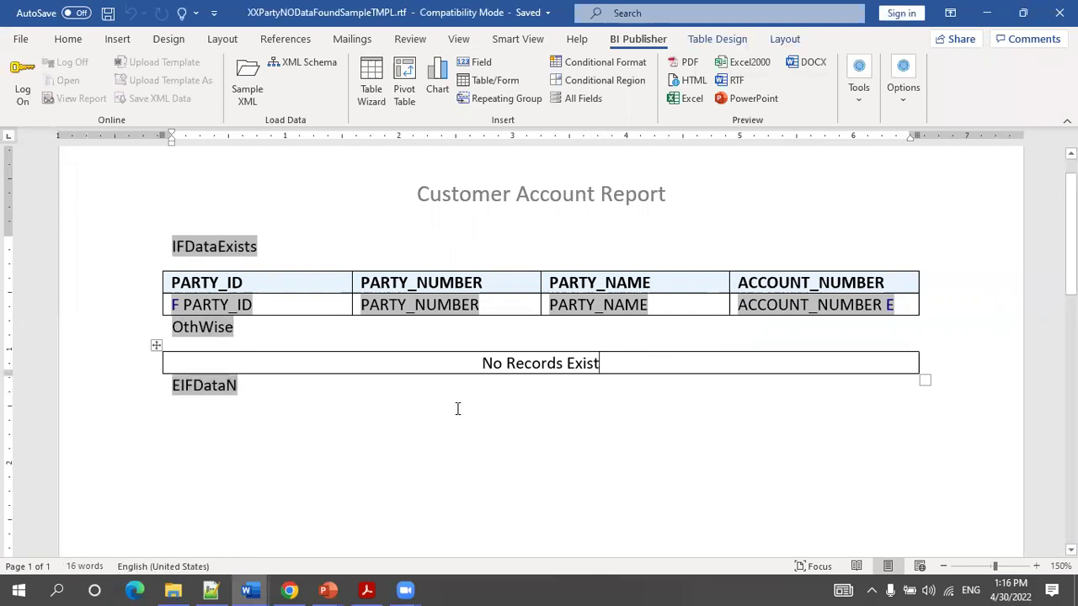
Step: Check the template folder's full path in File Explorer, then return to Word
left_click(173, 589)
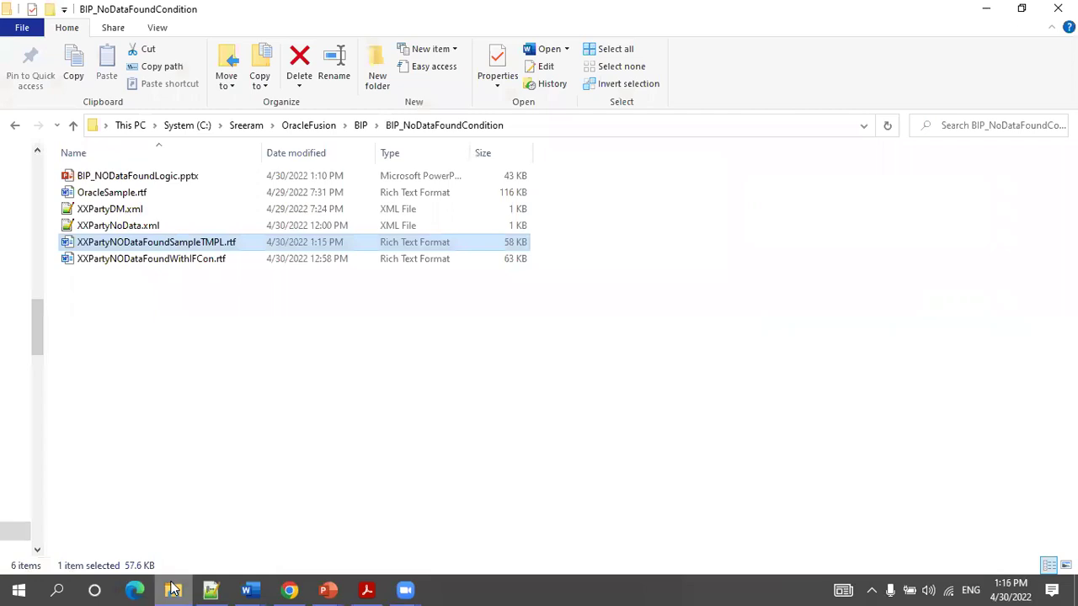
left_click(542, 126)
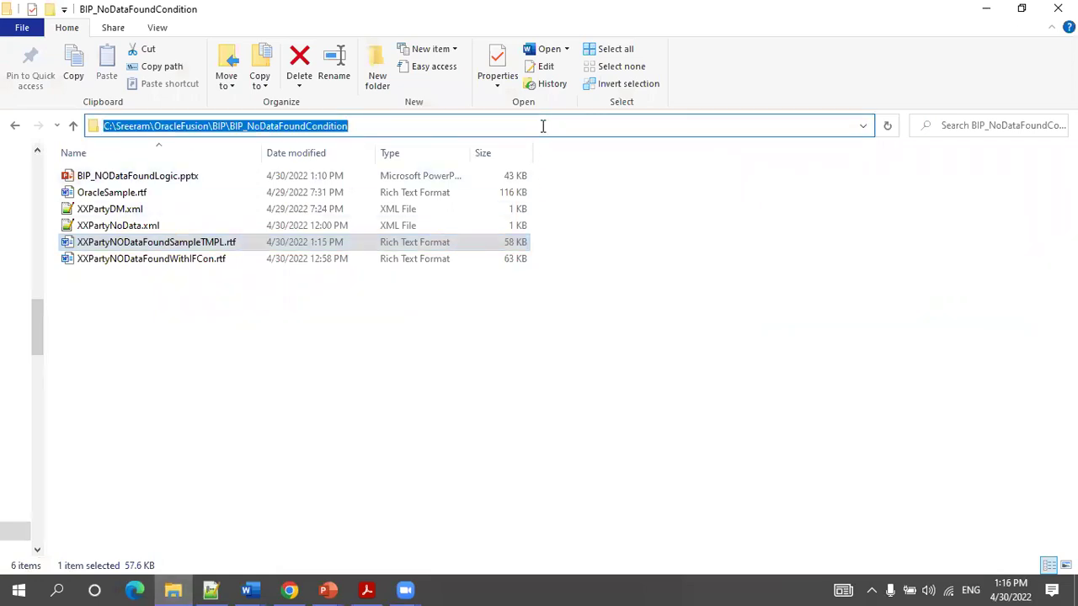
key("alt+Tab")
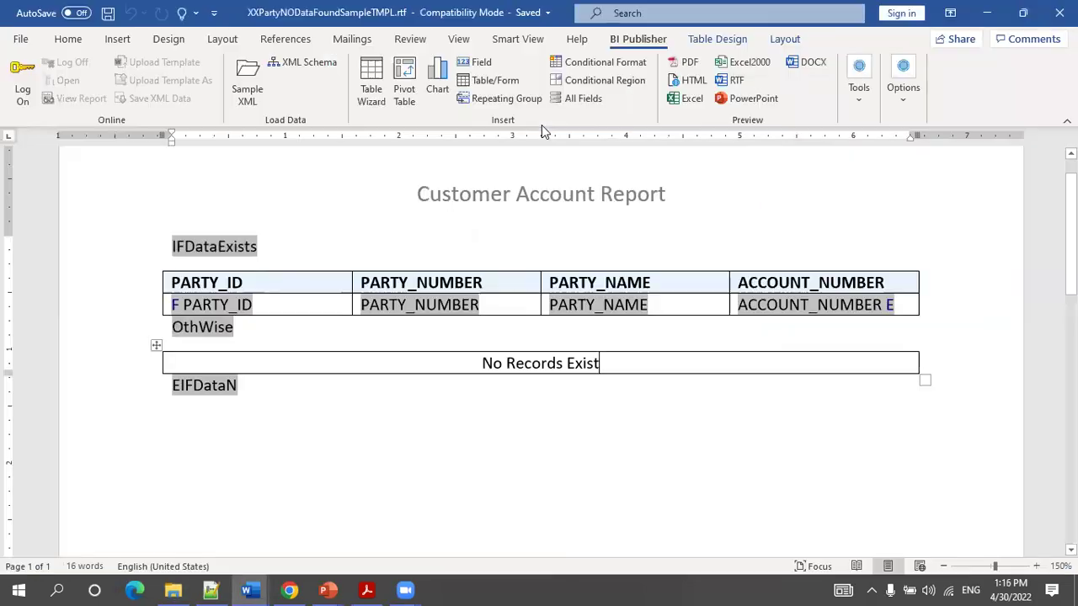
Step: Load XXPartyDM.xml as sample data and preview the PDF listing five customer accounts
left_click(250, 74)
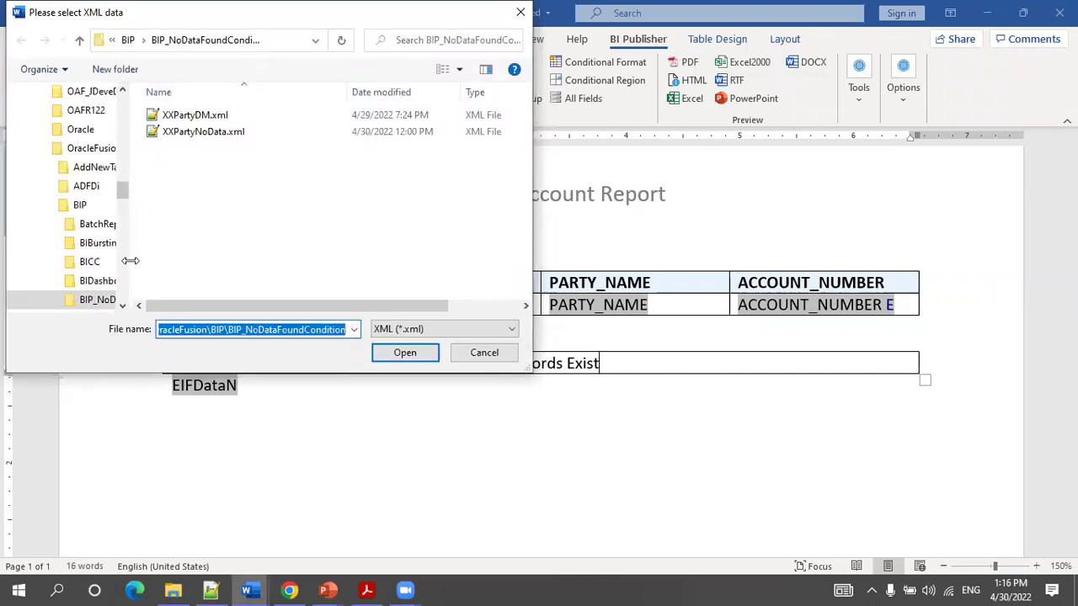
left_click_drag(127, 265, 74, 250)
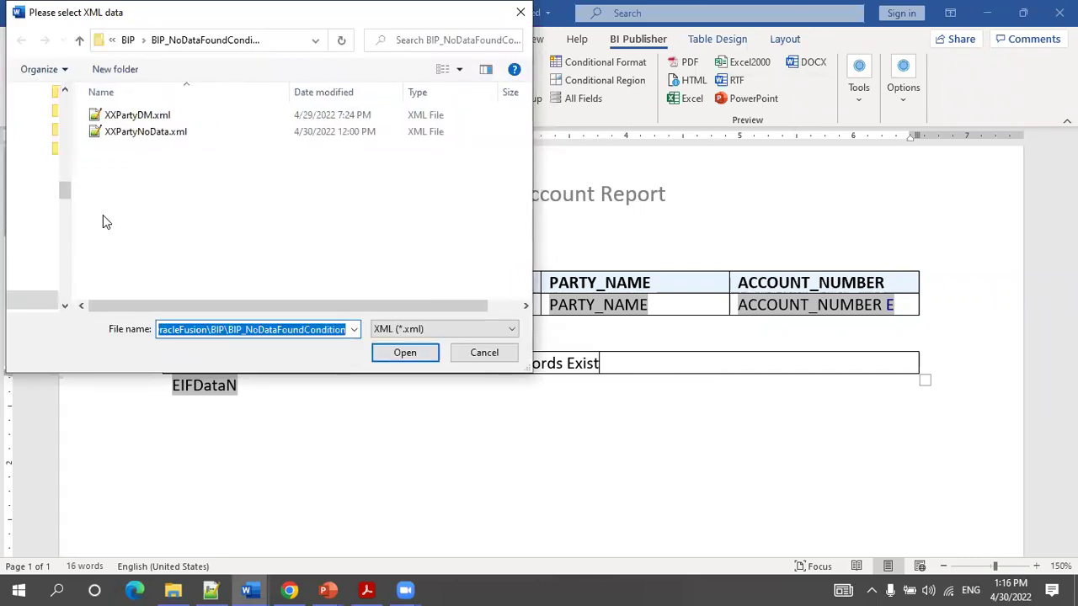
double_click(135, 122)
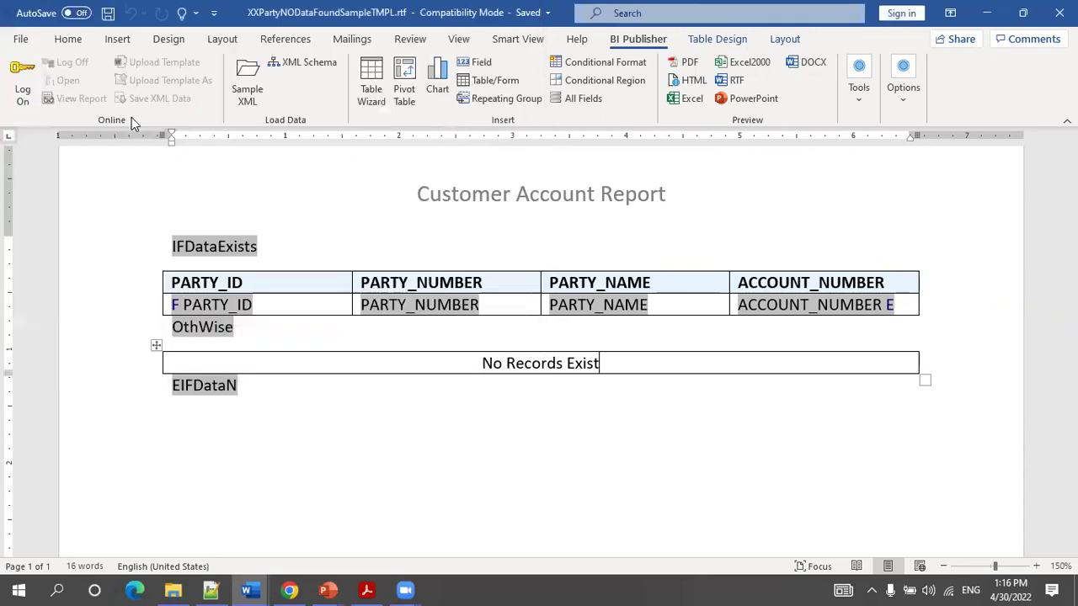
left_click(579, 342)
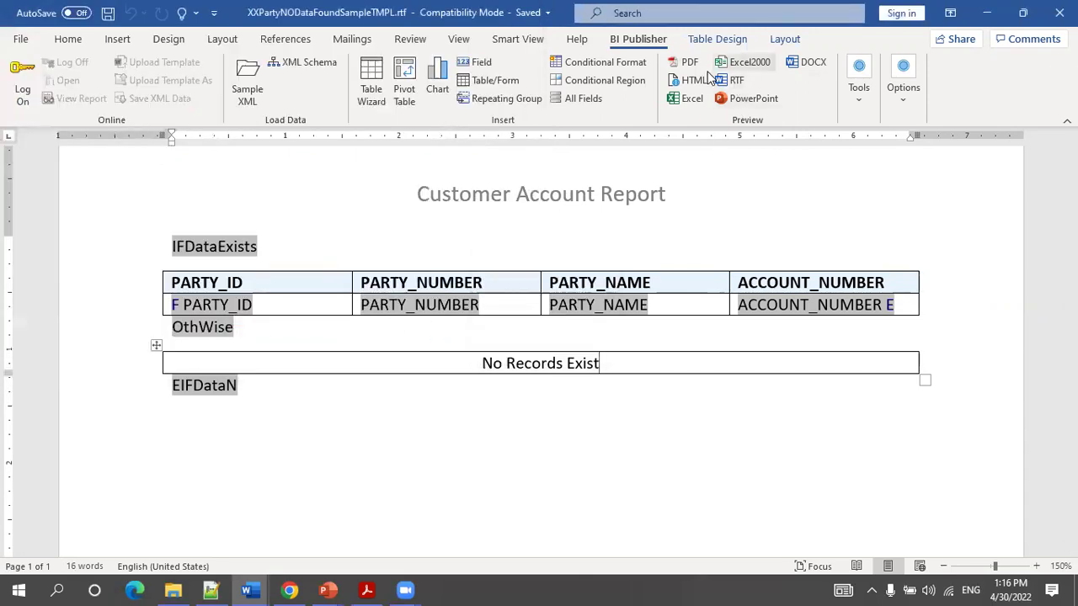
left_click(684, 62)
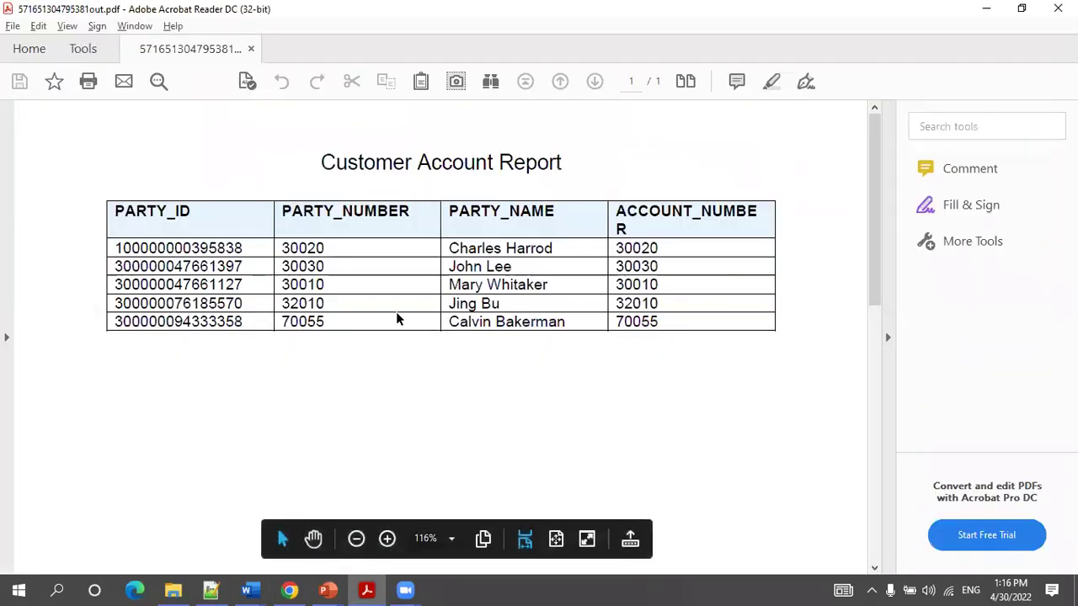
scroll(572, 324, "down", 5)
scroll(573, 327, "up", 5)
Step: Open XXPartyNoData.xml in Notepad++ to inspect its empty DATA_DS
left_click(184, 588)
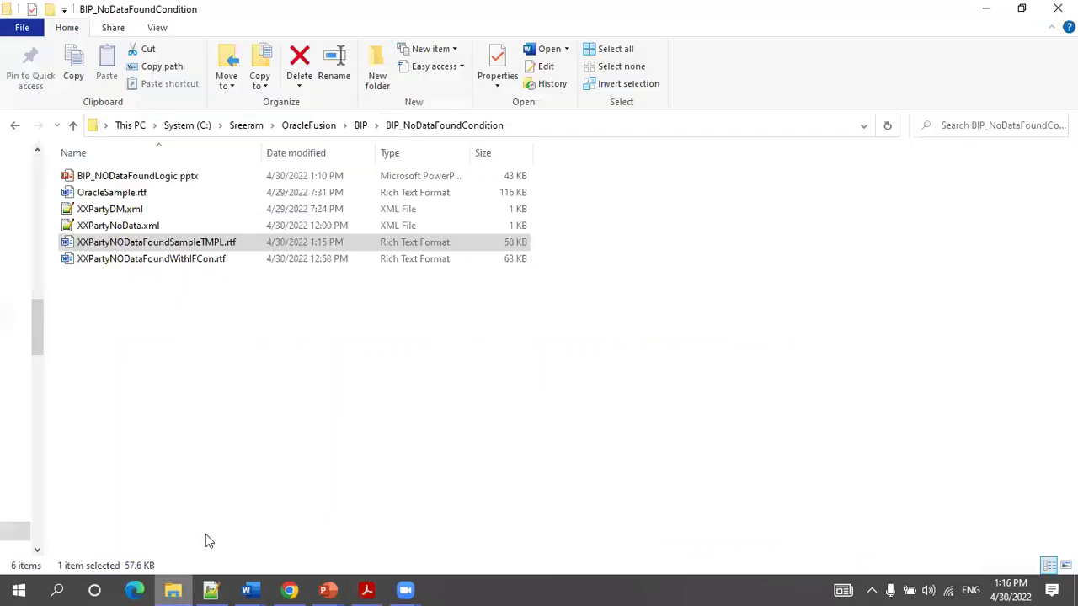
left_click(147, 229)
double_click(148, 229)
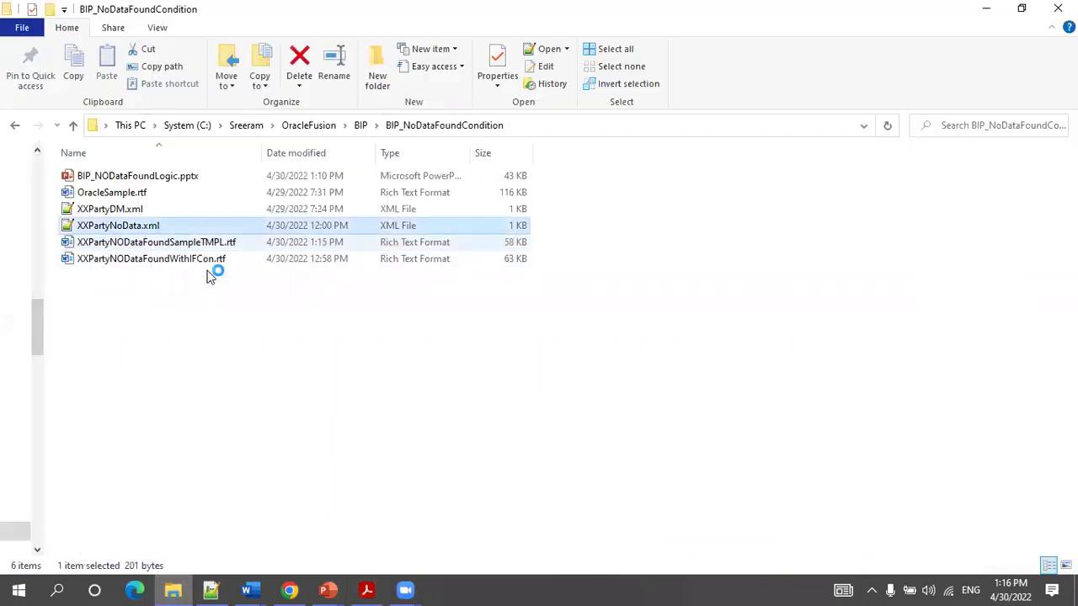
scroll(243, 282, "up", 4, "ctrl")
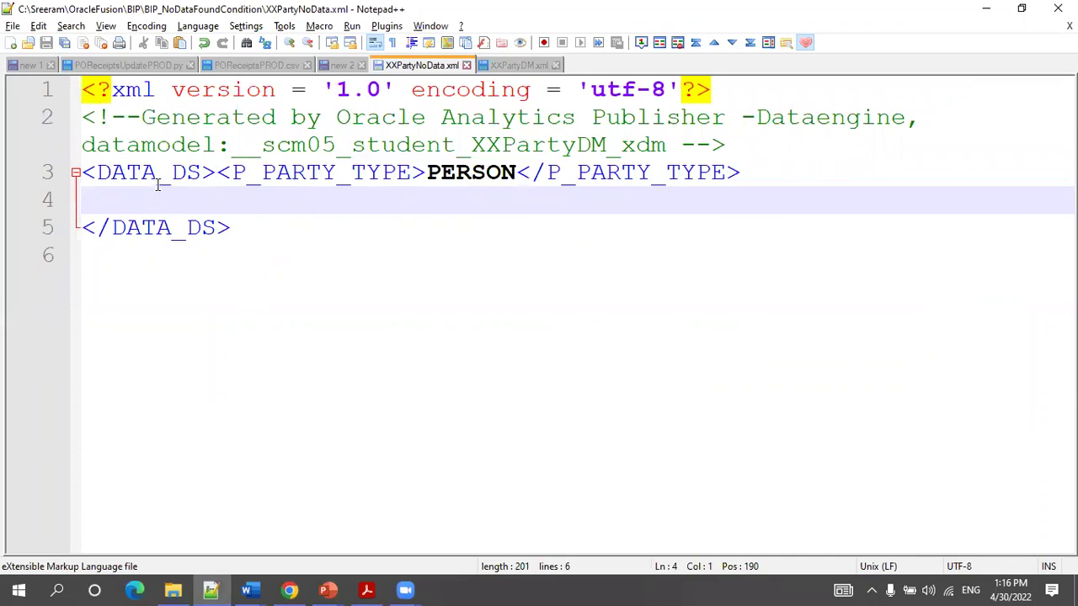
double_click(259, 181)
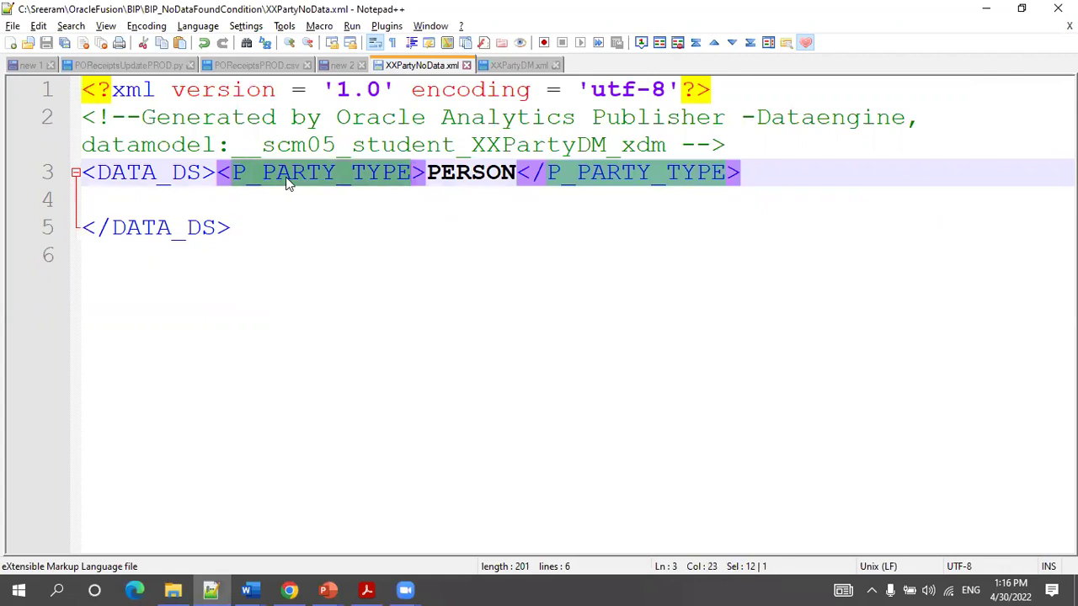
left_click(219, 208)
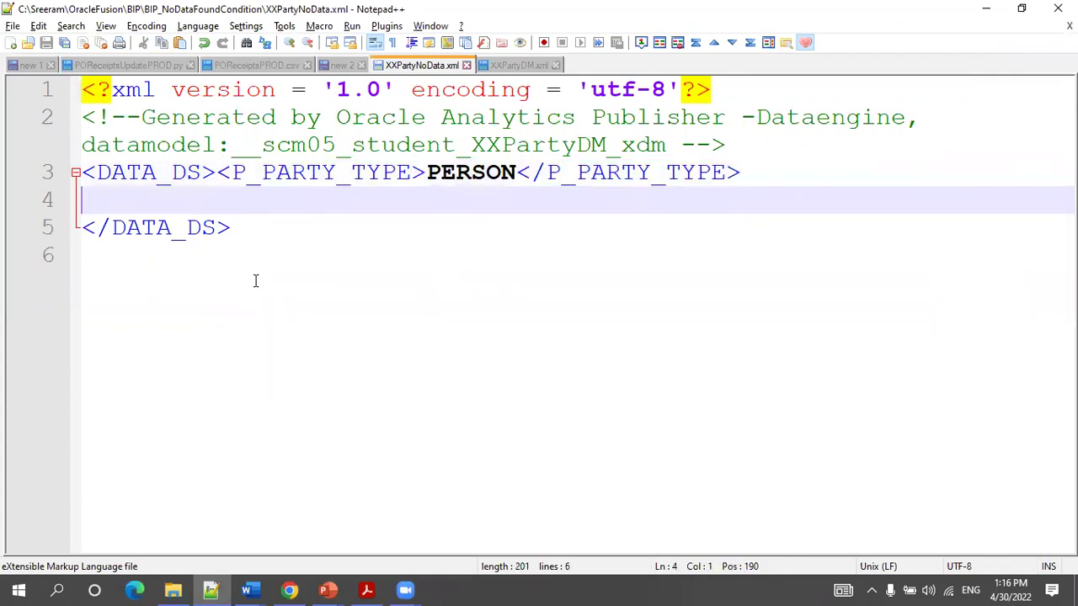
left_click(246, 590)
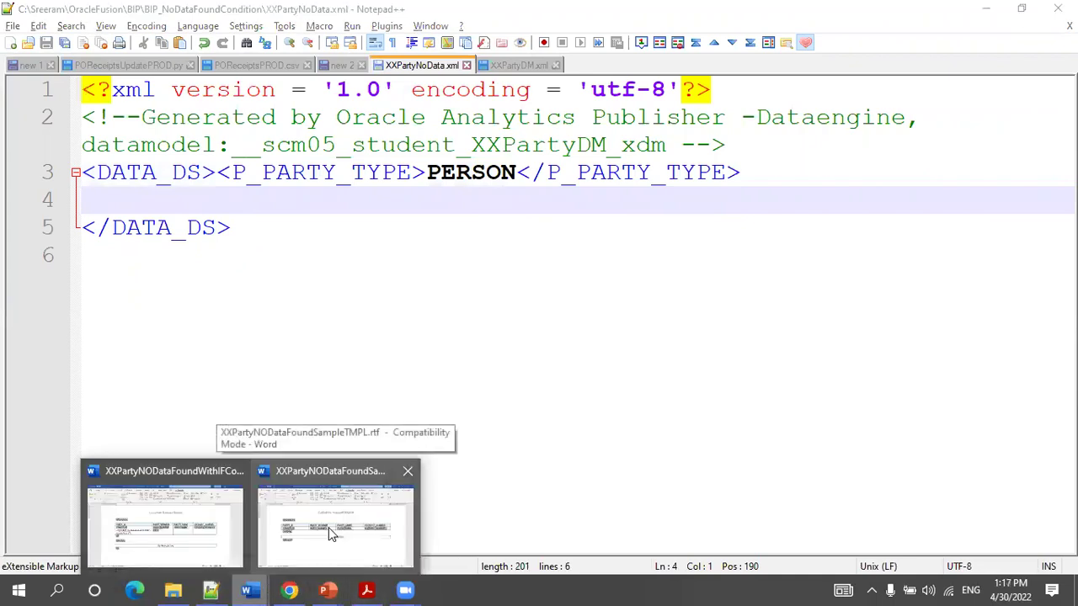
Step: Load XXPartyNoData.xml as the template's sample data and generate a PDF preview
left_click(329, 527)
left_click(244, 94)
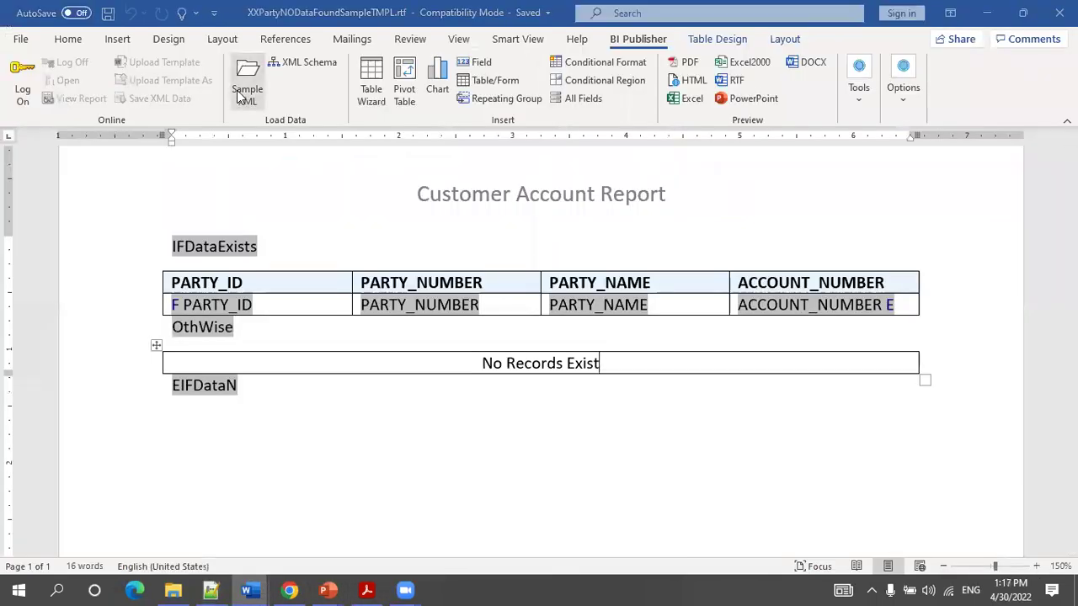
double_click(145, 132)
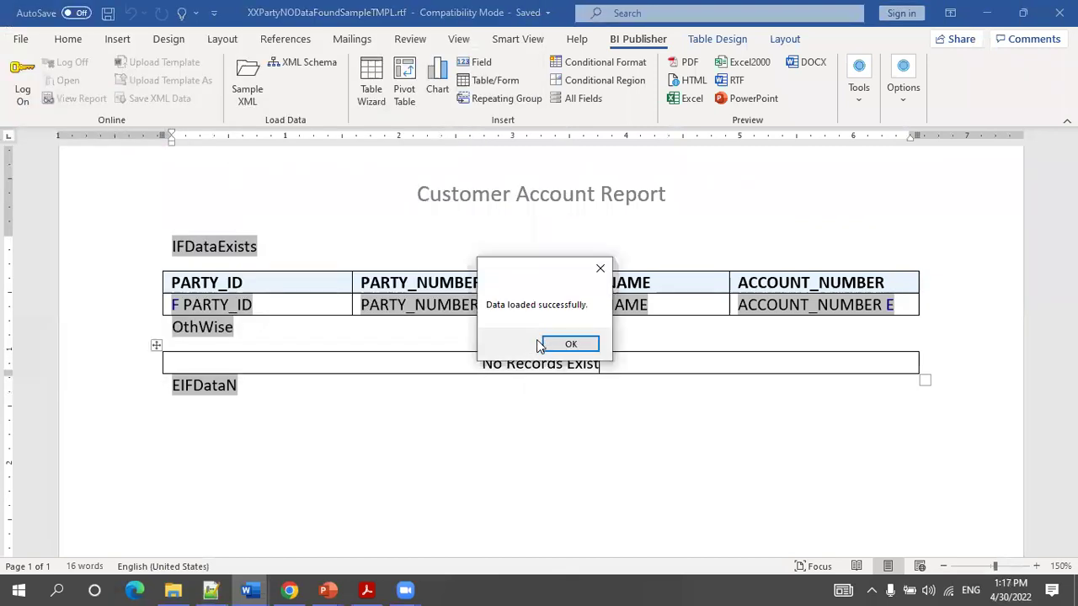
left_click(552, 344)
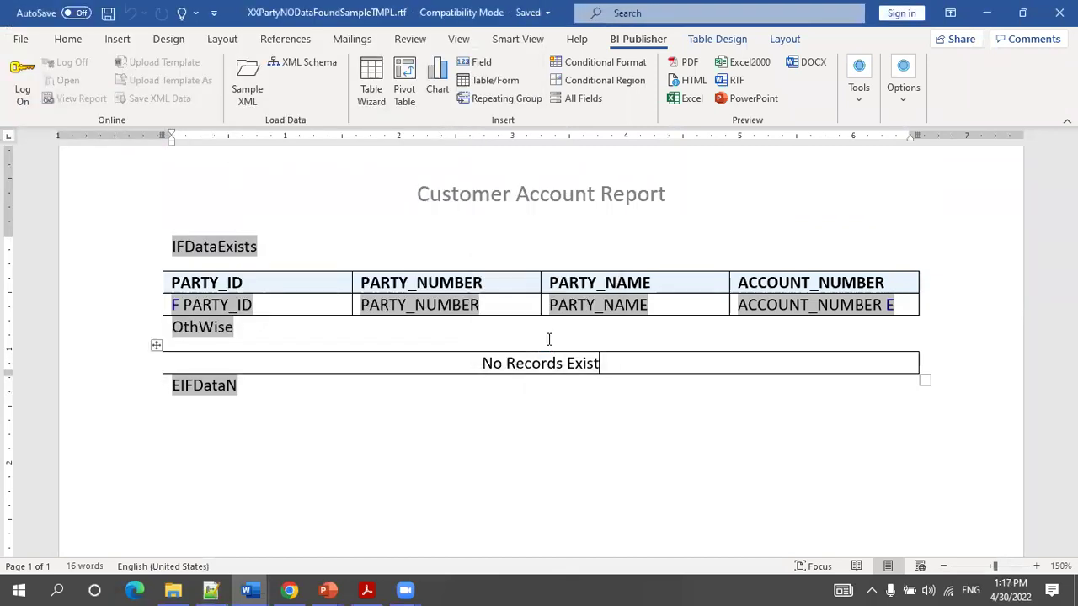
left_click(684, 63)
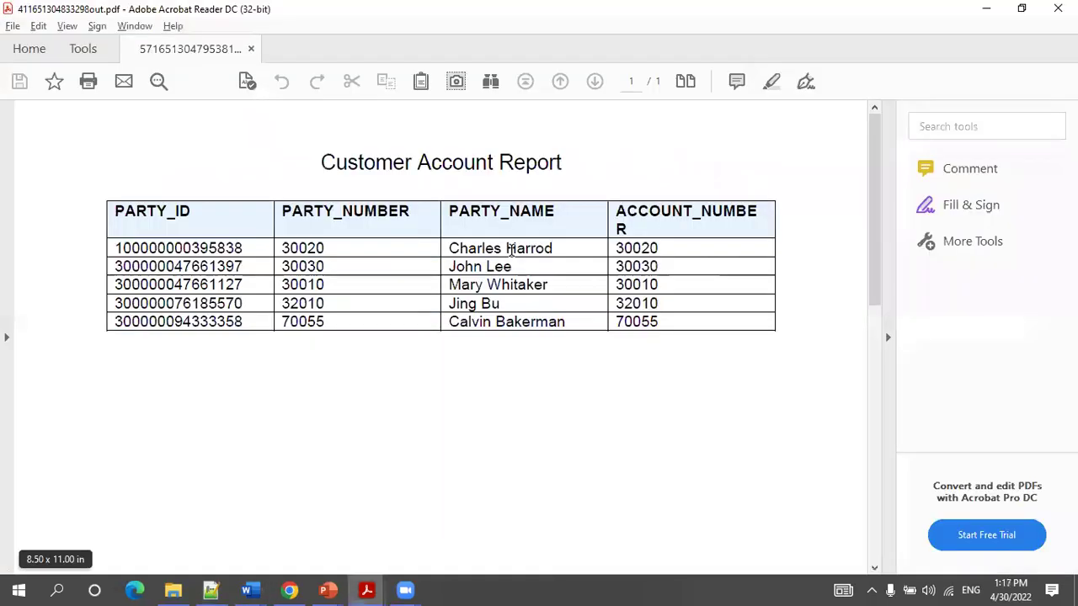
Step: Highlight the 'No Records Exist' message in the PDF, then go back to the Word template
left_click_drag(510, 210, 372, 216)
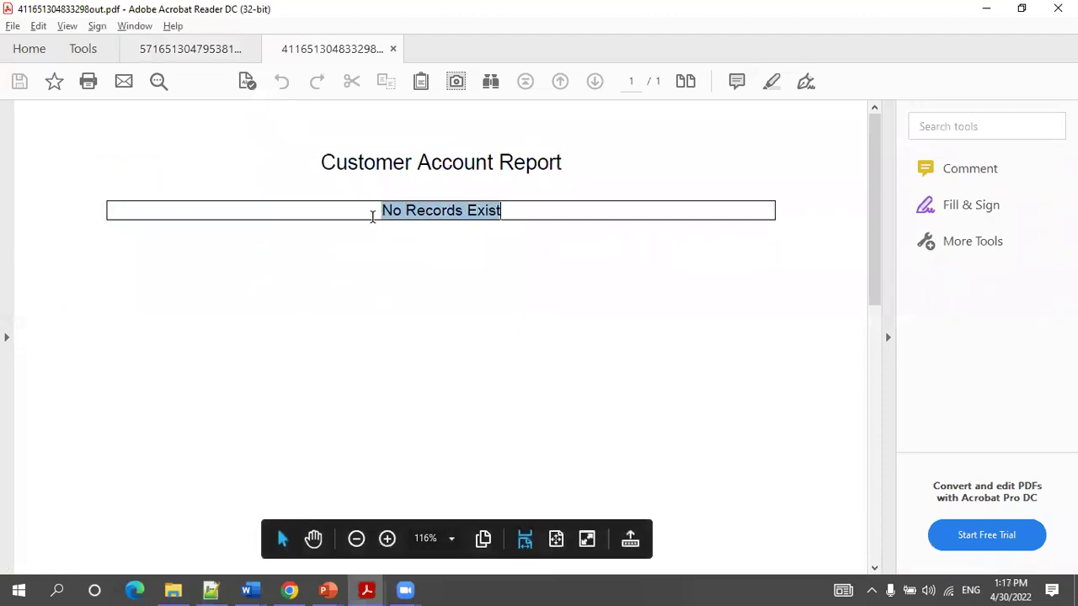
left_click(388, 261)
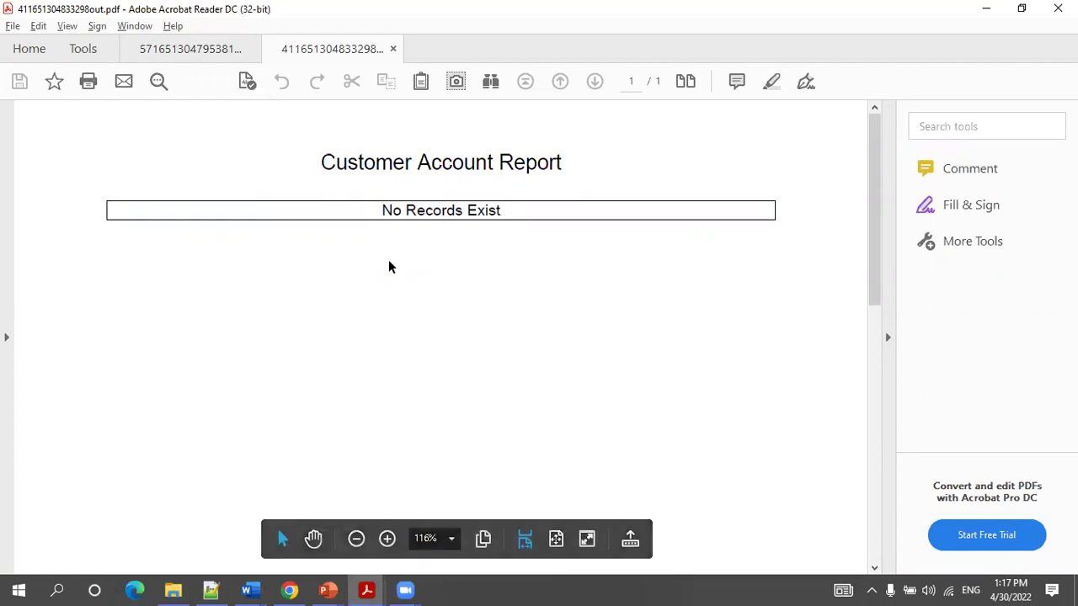
key("alt+Tab")
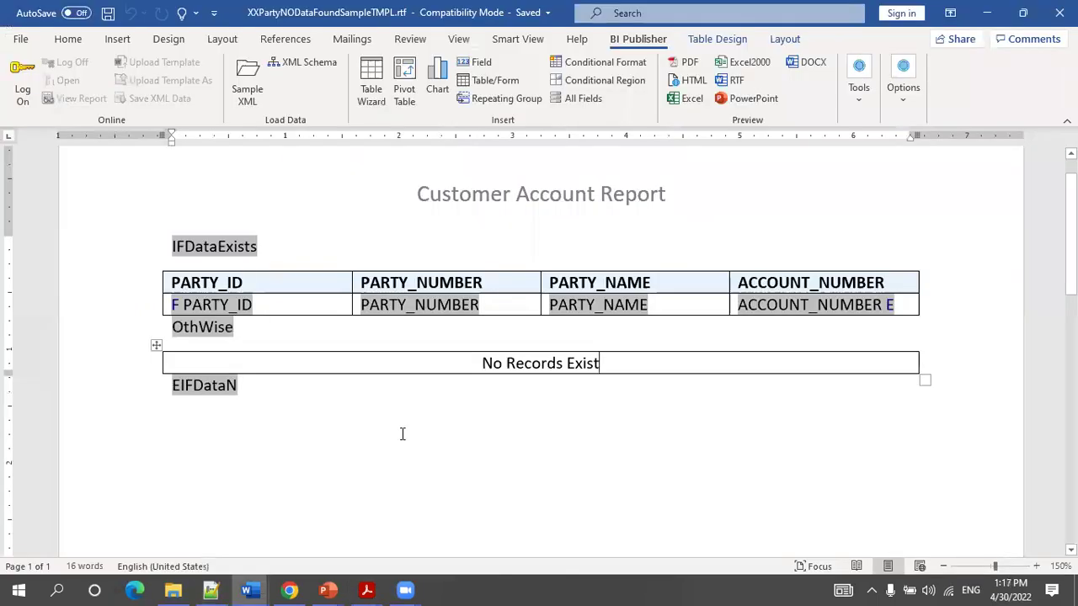
key("alt+Tab")
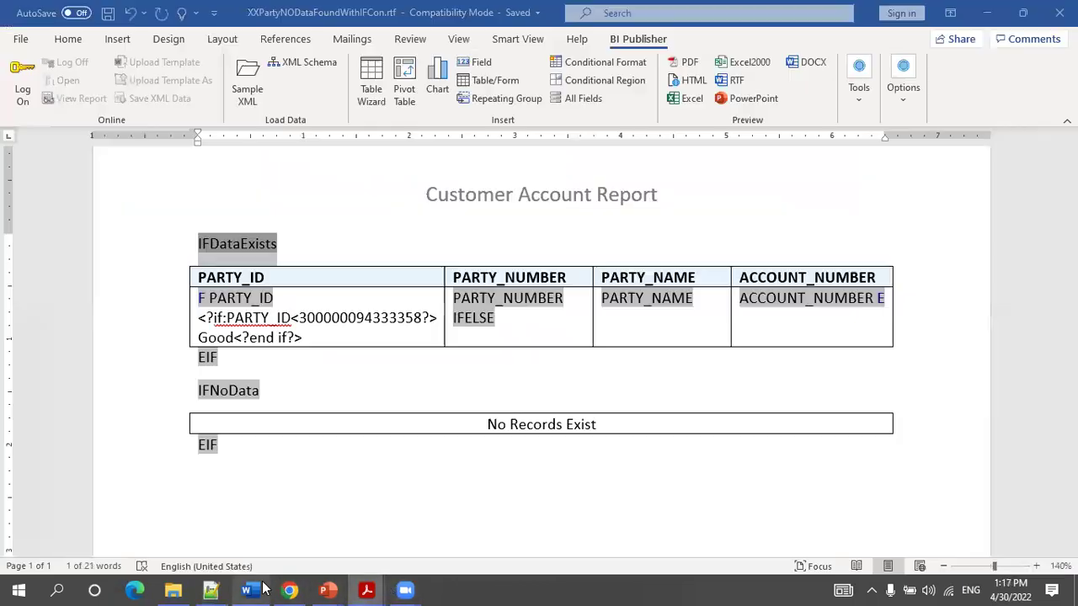
left_click(250, 590)
left_click(326, 383)
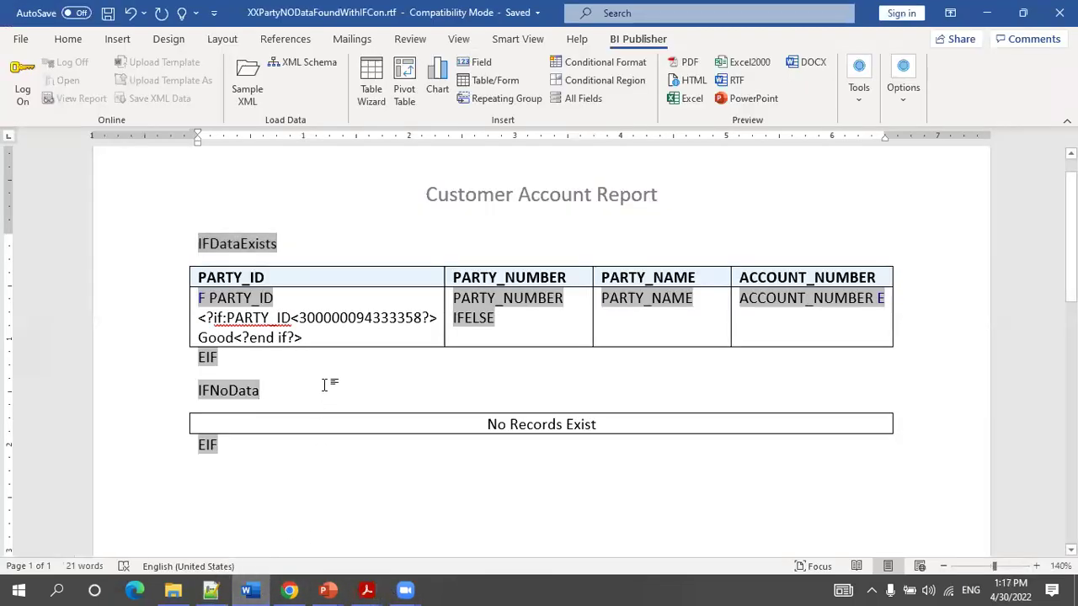
scroll(326, 383, "down", 1)
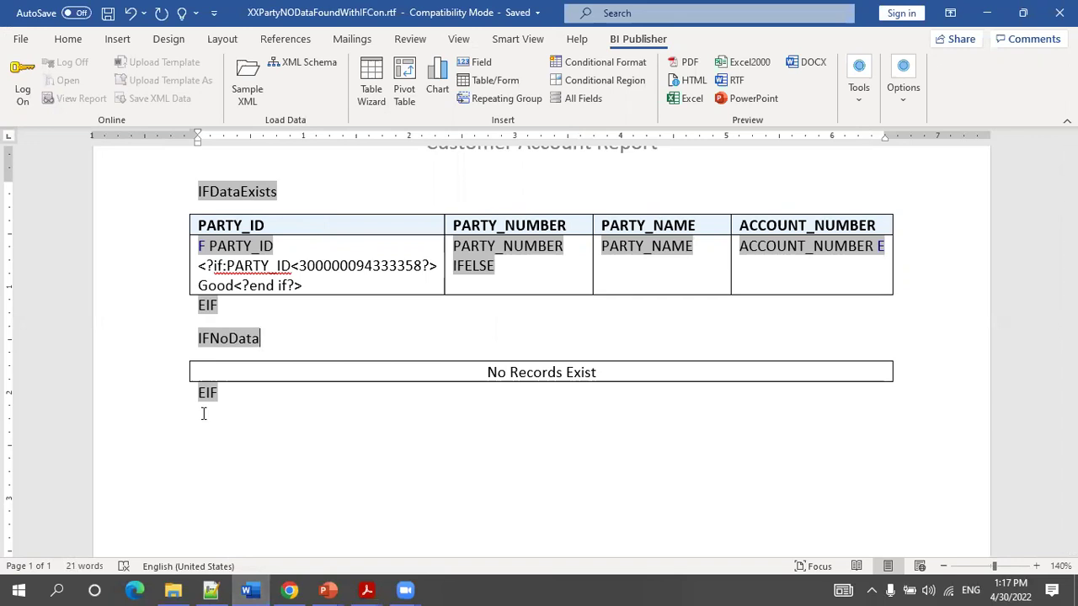
scroll(364, 278, "up", 1)
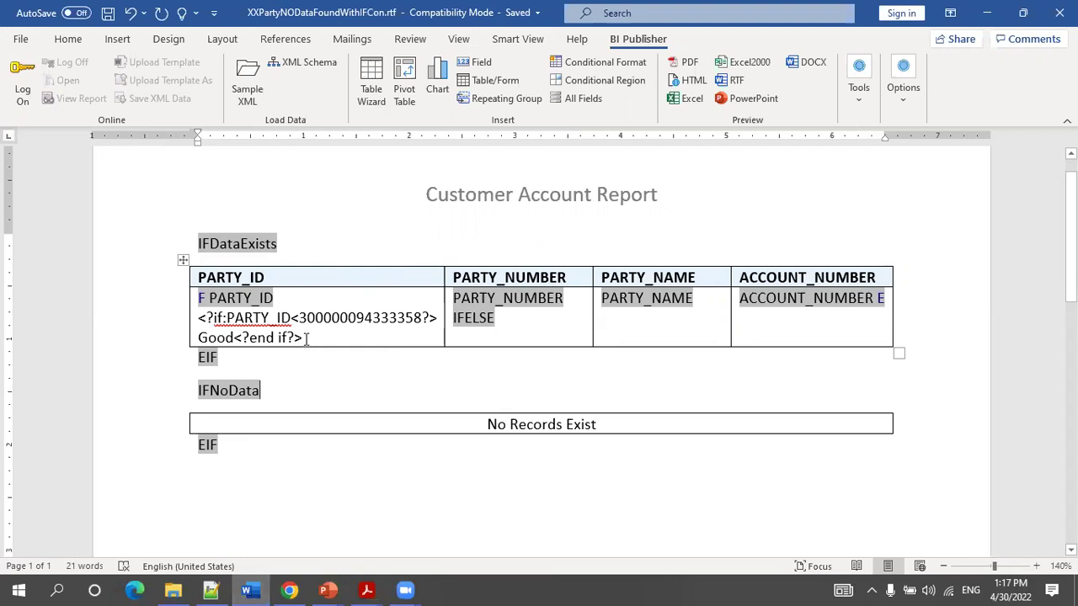
left_click_drag(305, 337, 198, 298)
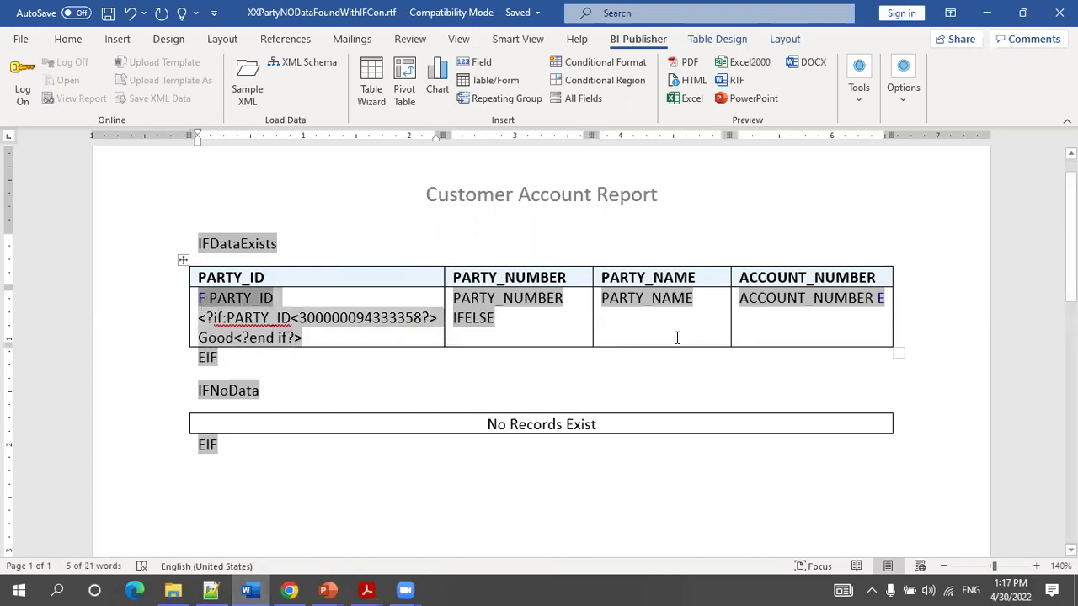
left_click(792, 335)
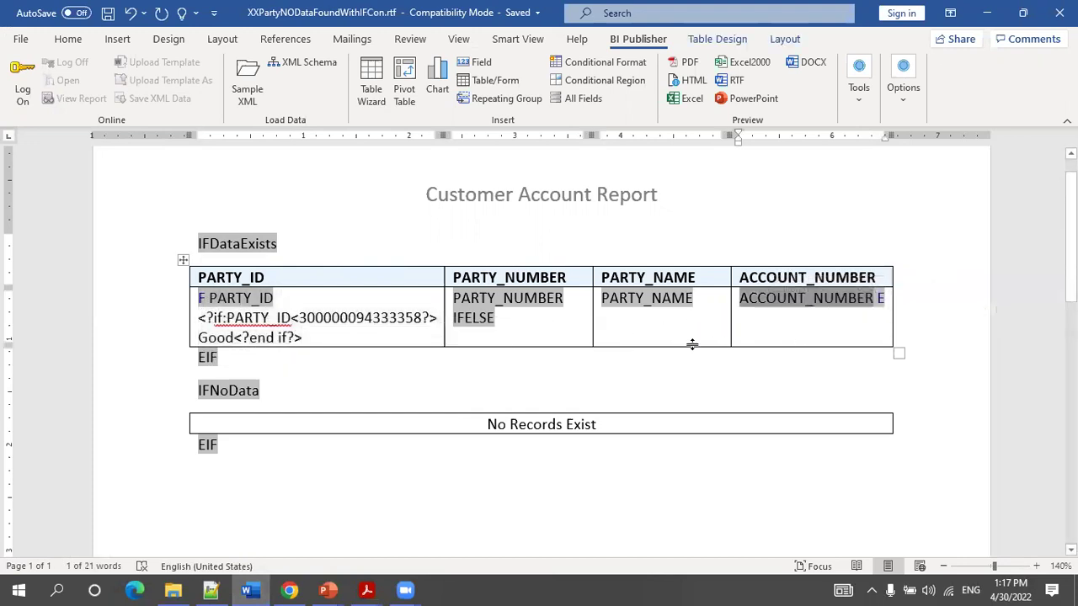
left_click(533, 343)
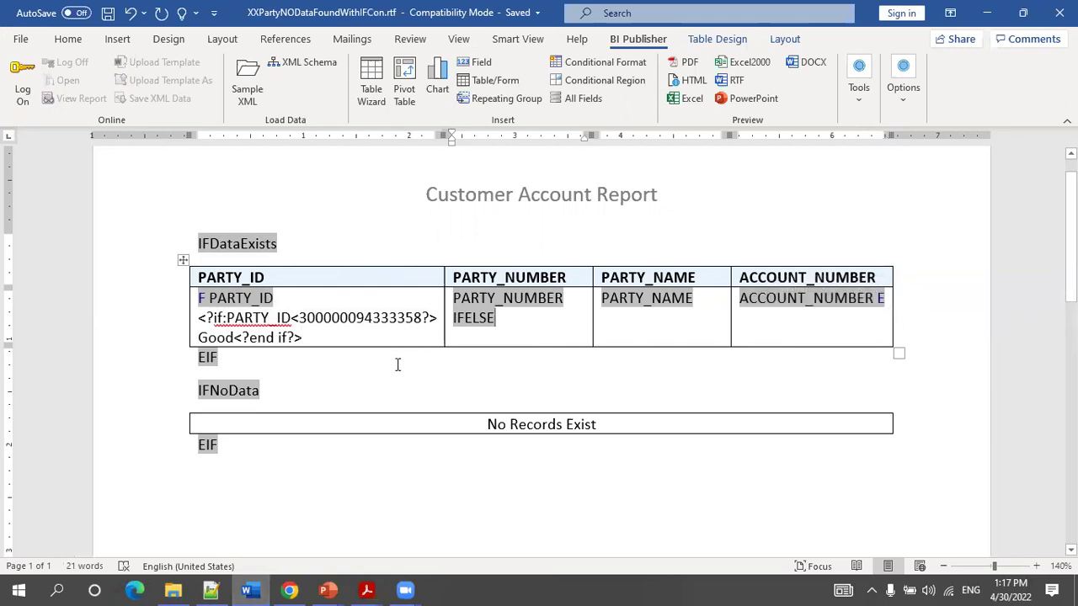
left_click(428, 360)
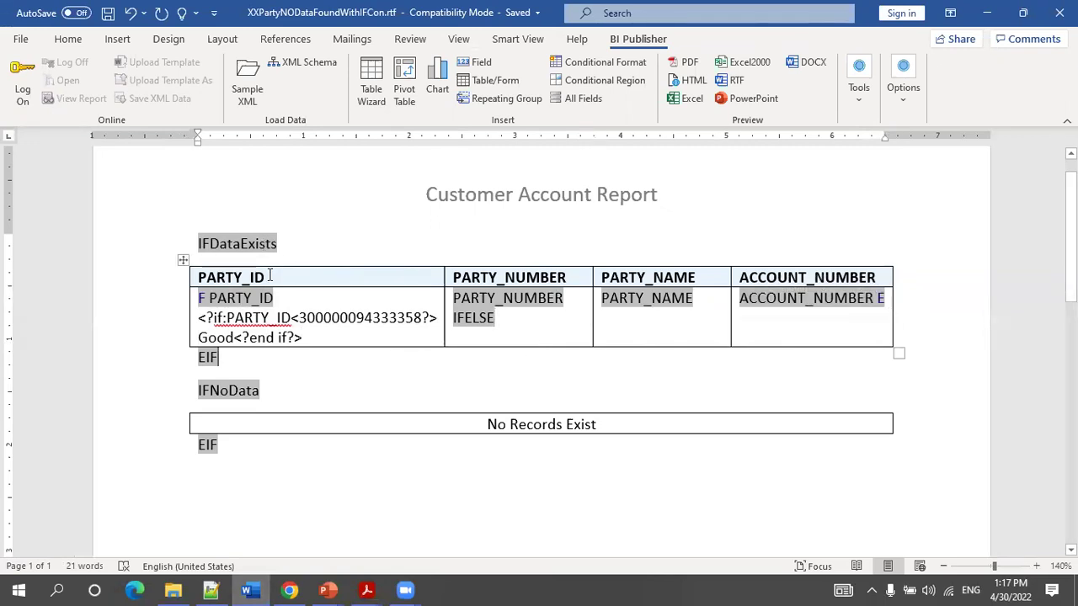
left_click(242, 244)
left_click(859, 80)
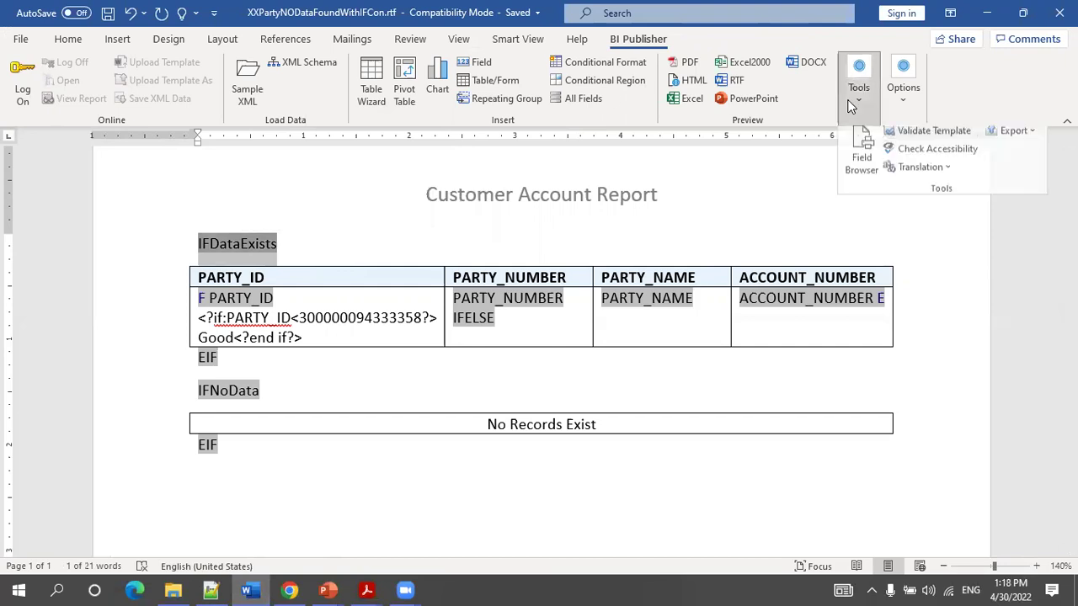
left_click(857, 154)
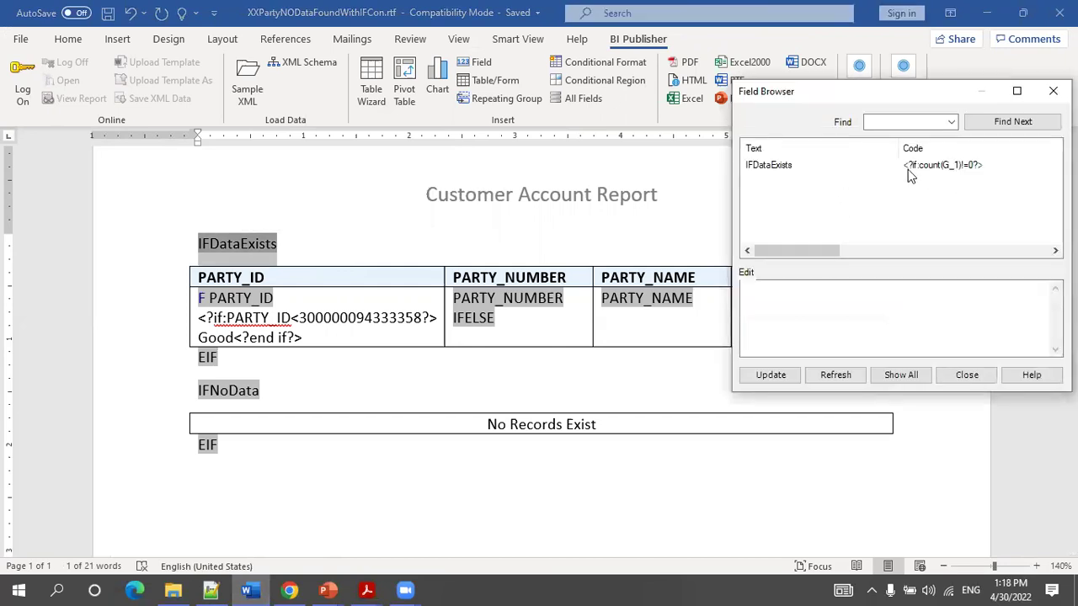
left_click(907, 170)
left_click(852, 293)
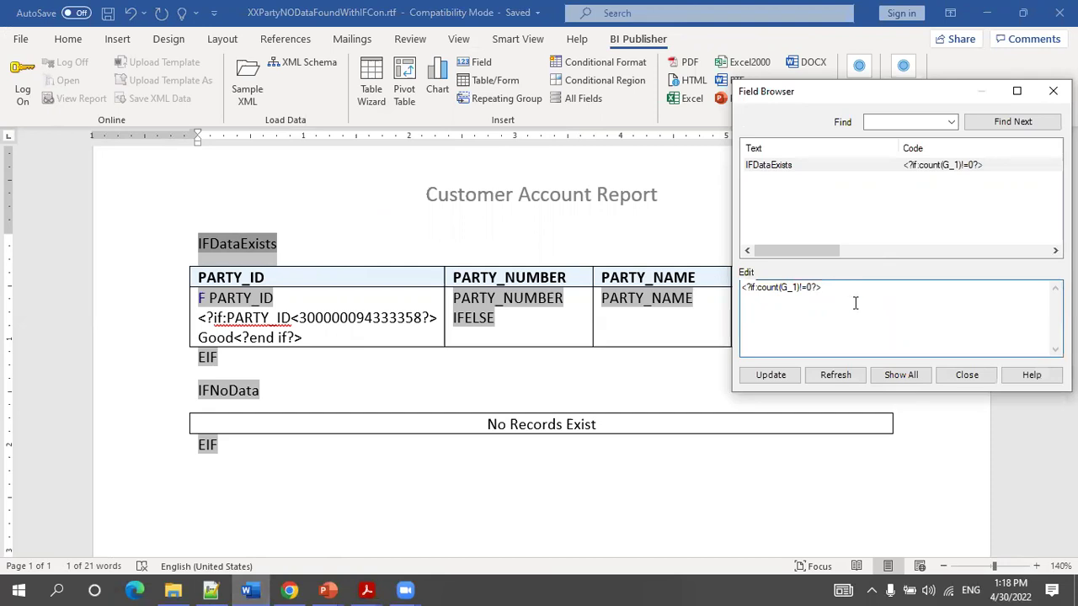
left_click(967, 374)
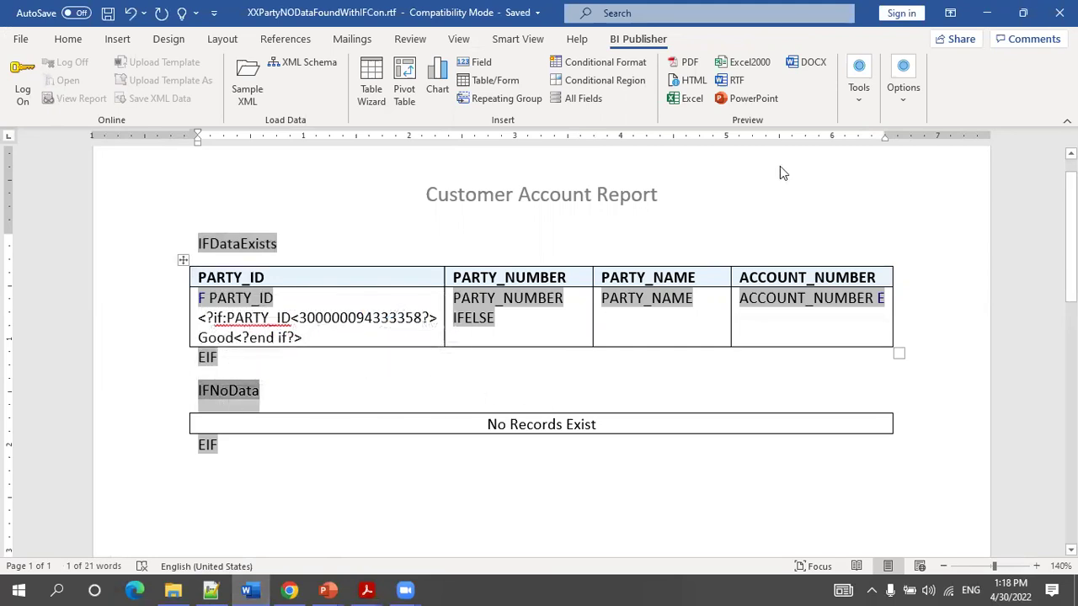
left_click(859, 88)
left_click(863, 155)
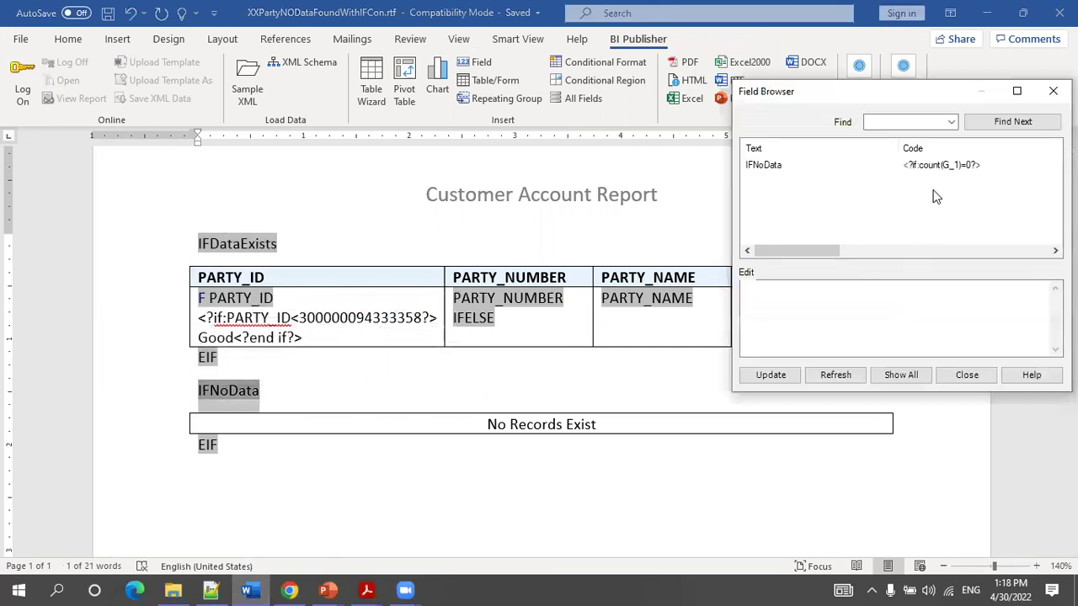
left_click(930, 166)
left_click(967, 375)
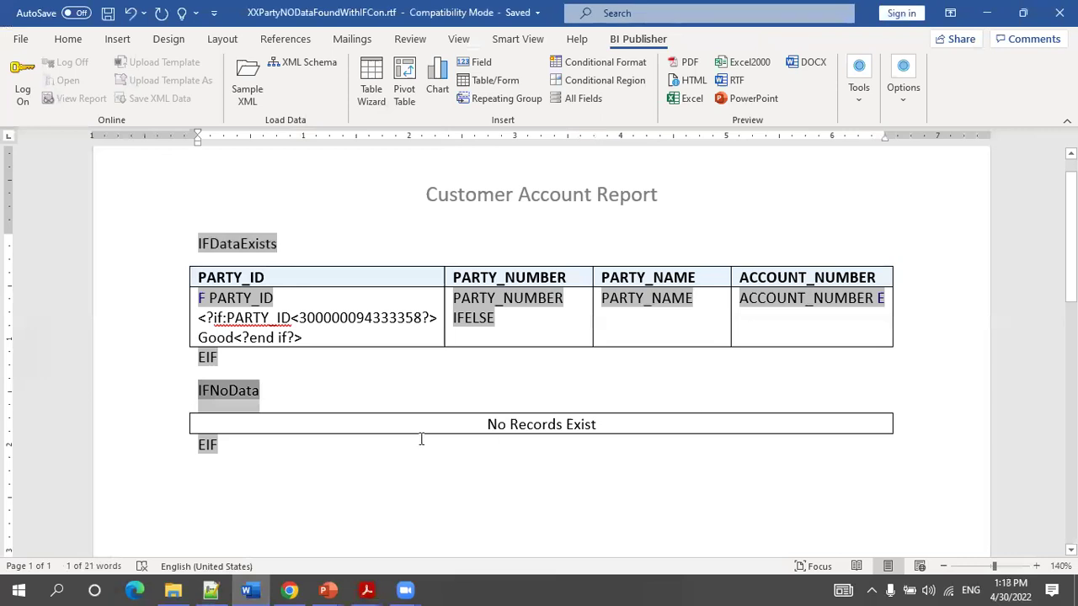
left_click(247, 84)
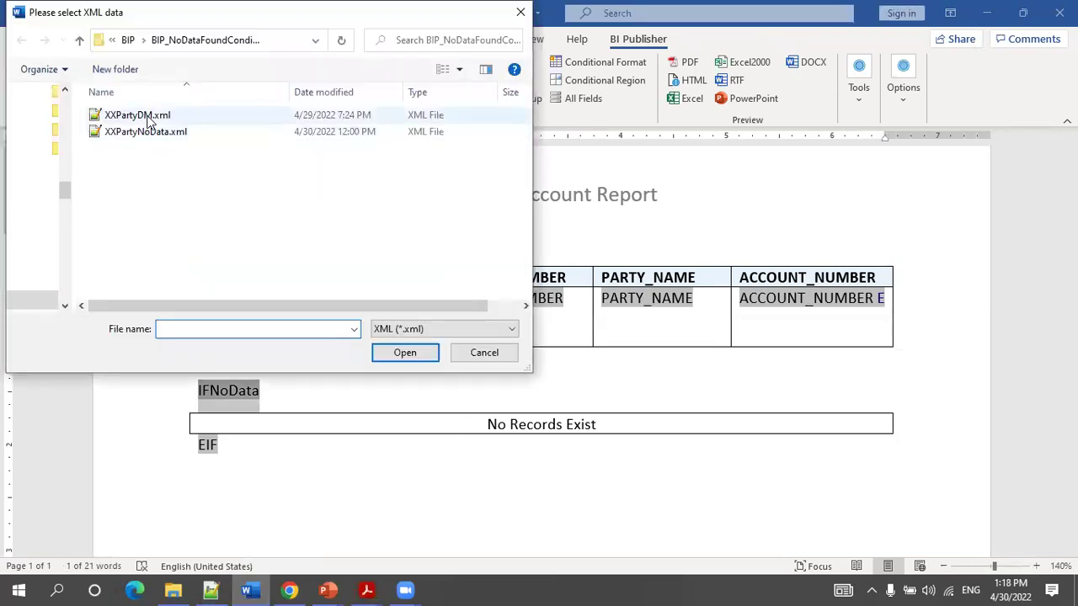
Step: Load XXPartyDM.xml as sample data and preview the PDF with the account rows
double_click(148, 122)
left_click(558, 345)
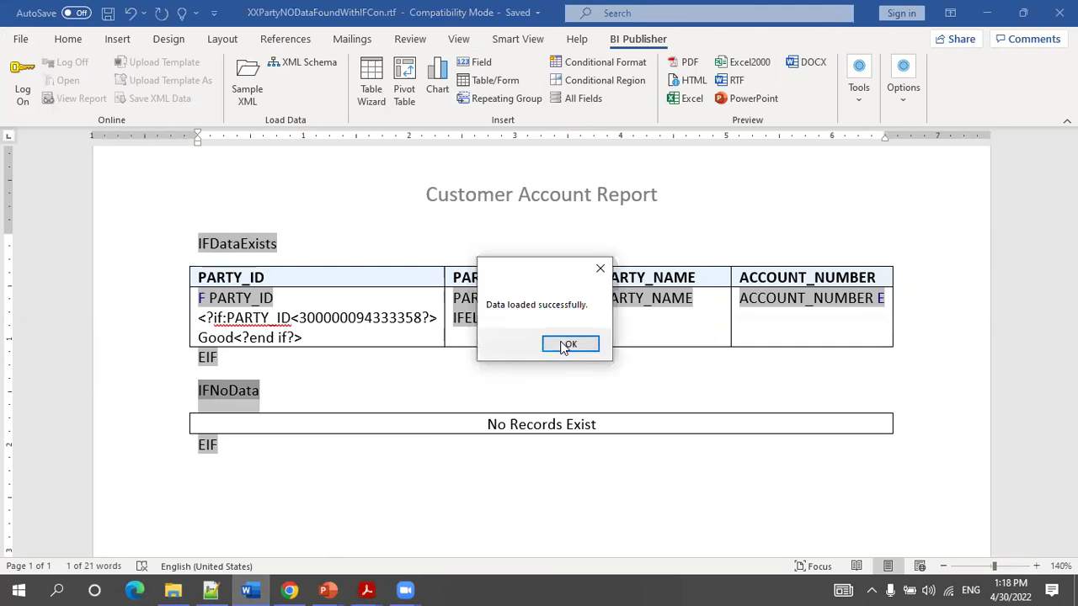
left_click(684, 64)
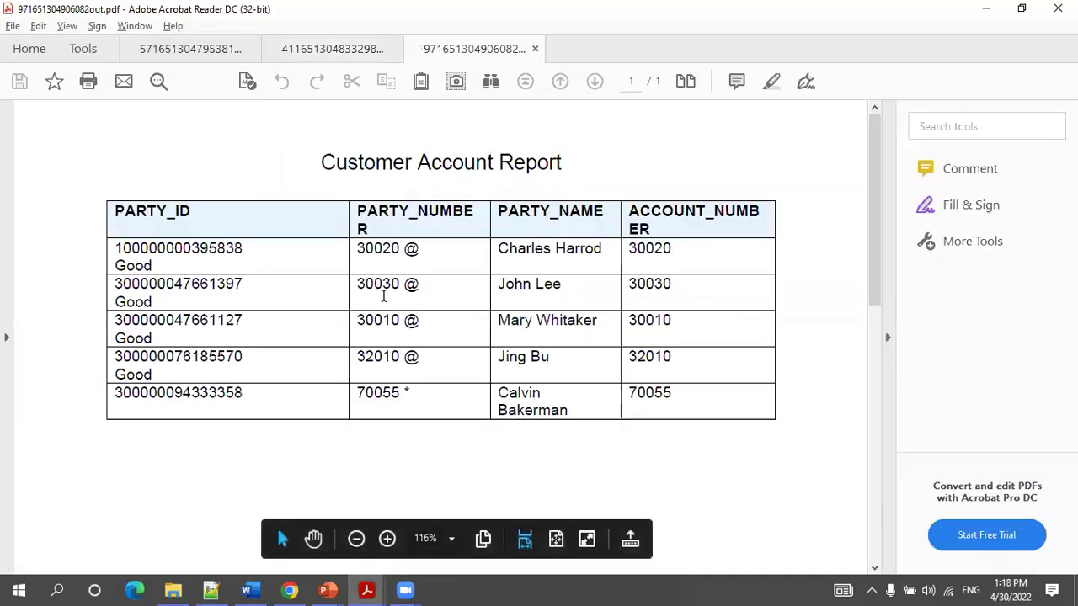
key("alt+Tab")
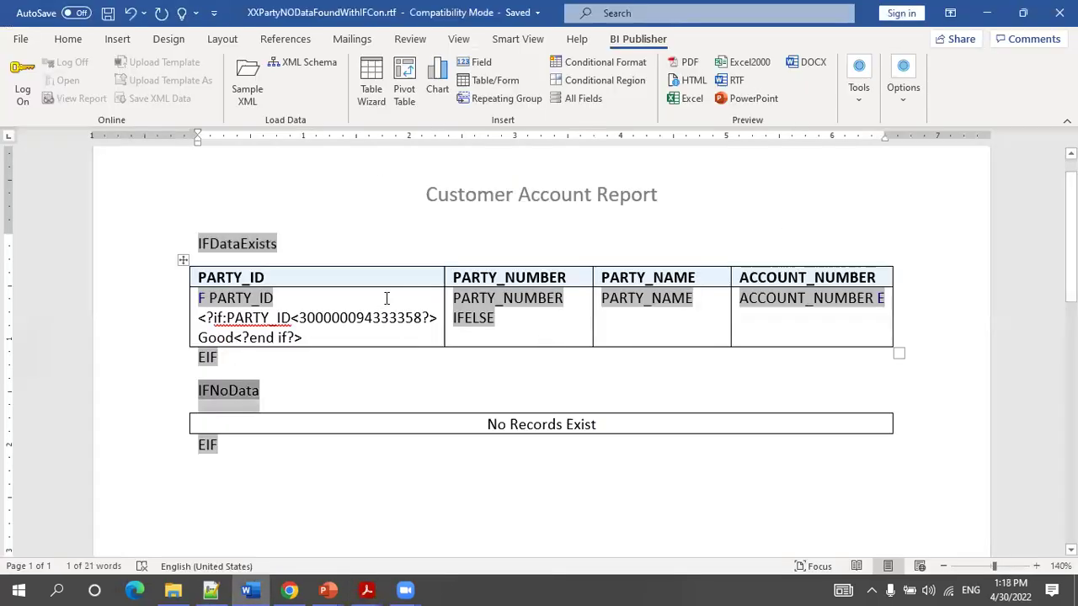
Step: Load XXPartyNoData.xml as sample data to get the 'No Records Exist' output
left_click(257, 92)
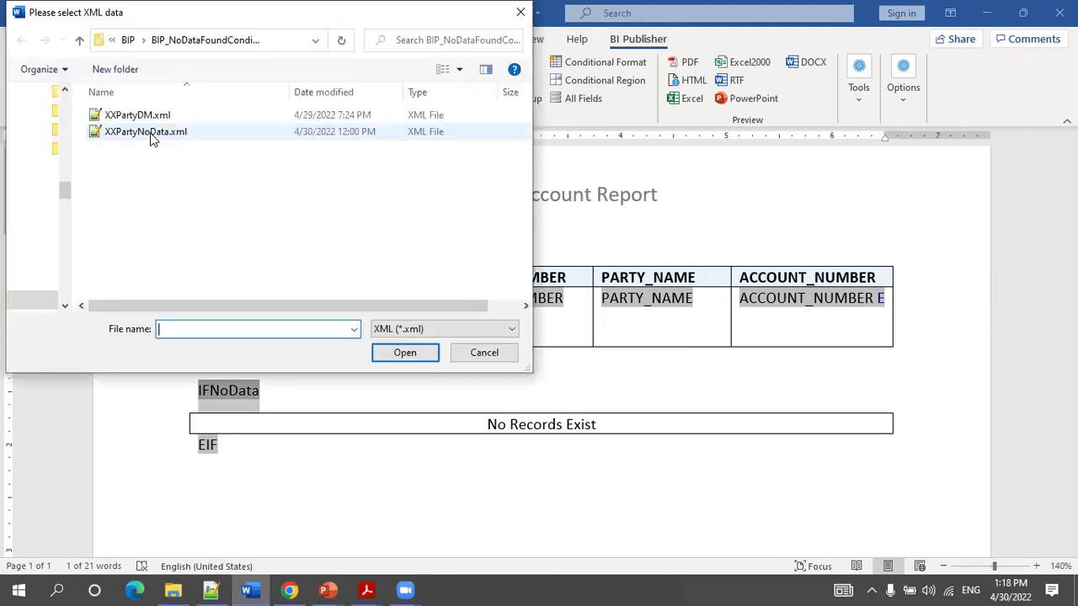
double_click(147, 132)
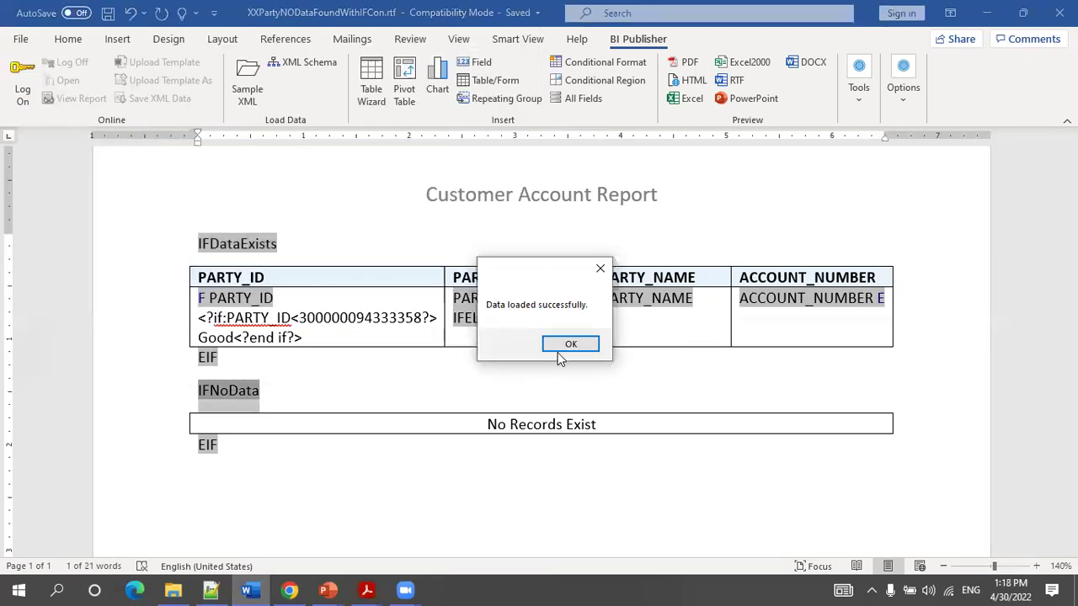
left_click(561, 346)
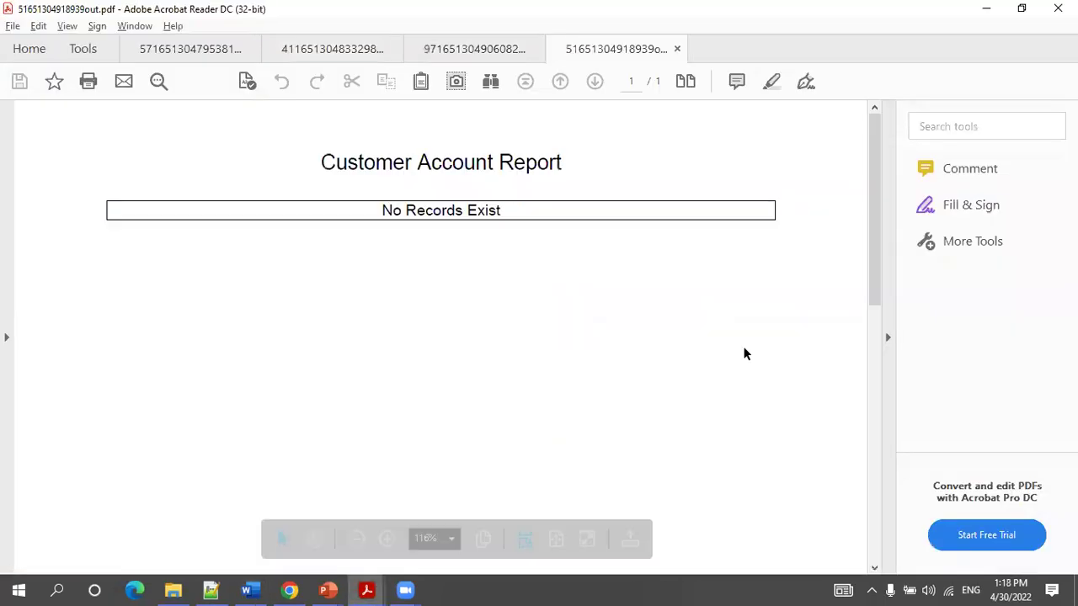
key("alt+Tab")
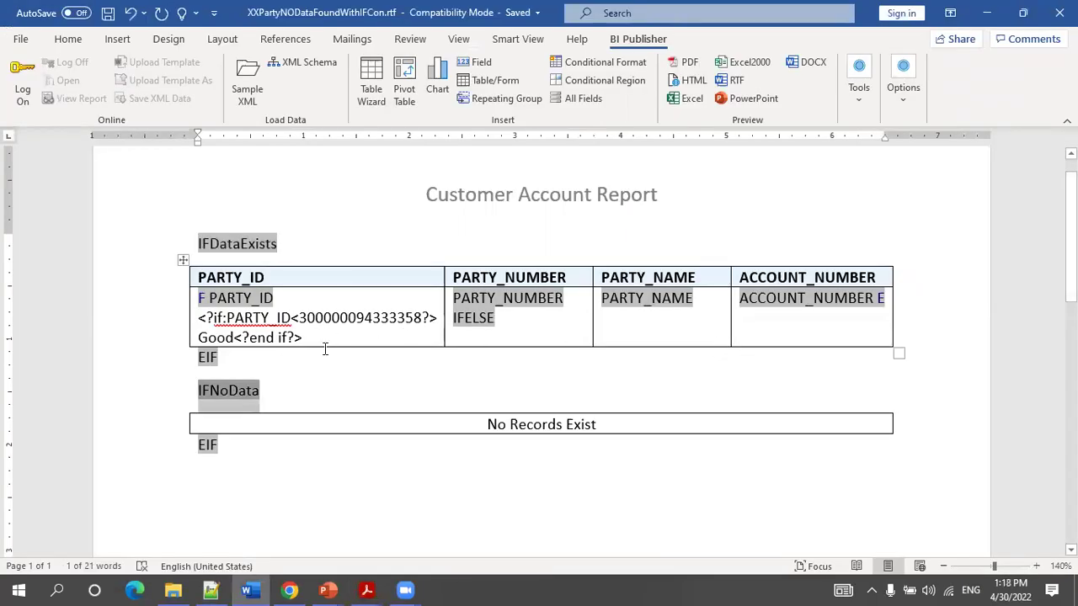
Step: Inspect the IFDataExists field, the IFNoData field and the PARTY_ID cell's if-condition
left_click(251, 246)
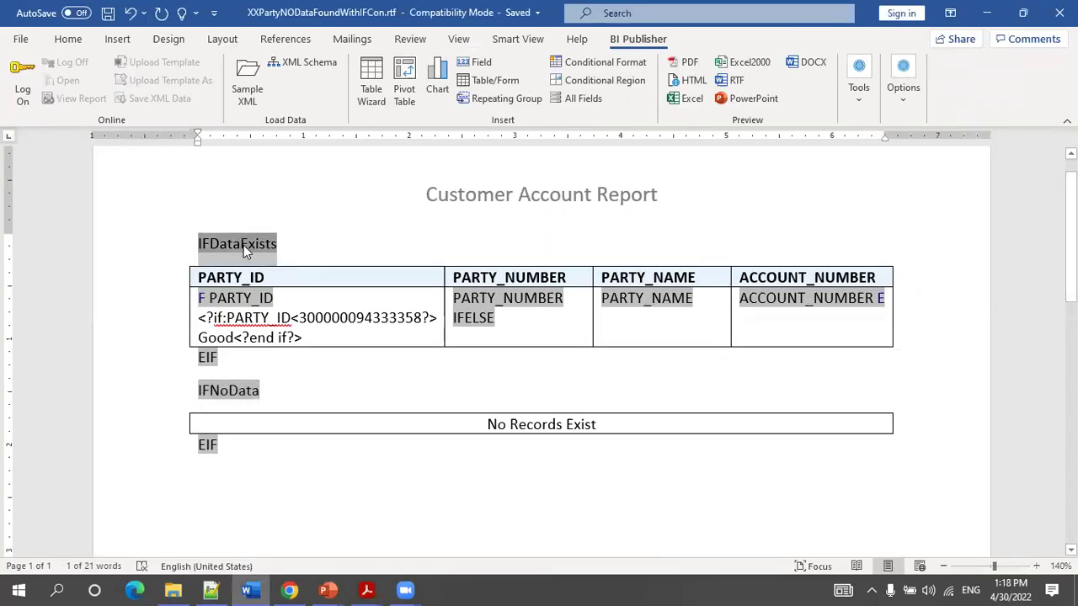
left_click(318, 380)
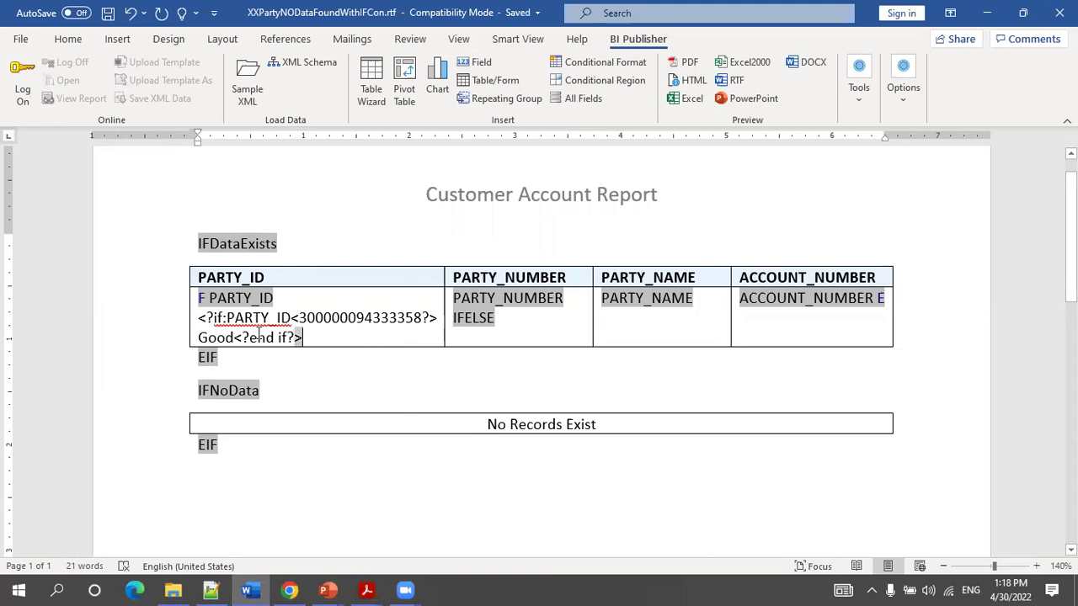
left_click_drag(300, 338, 179, 323)
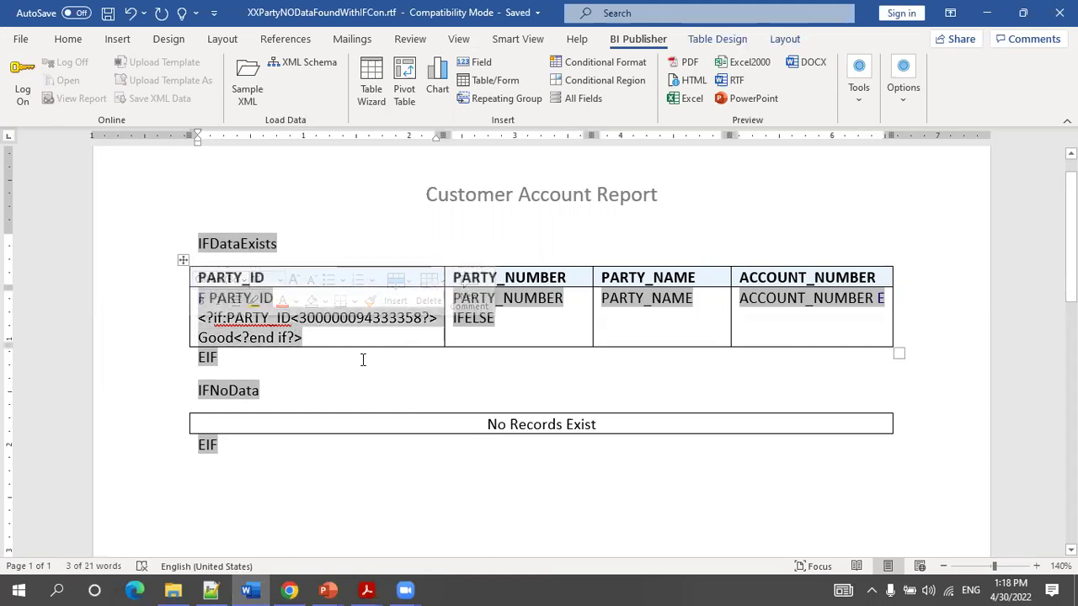
left_click(301, 337)
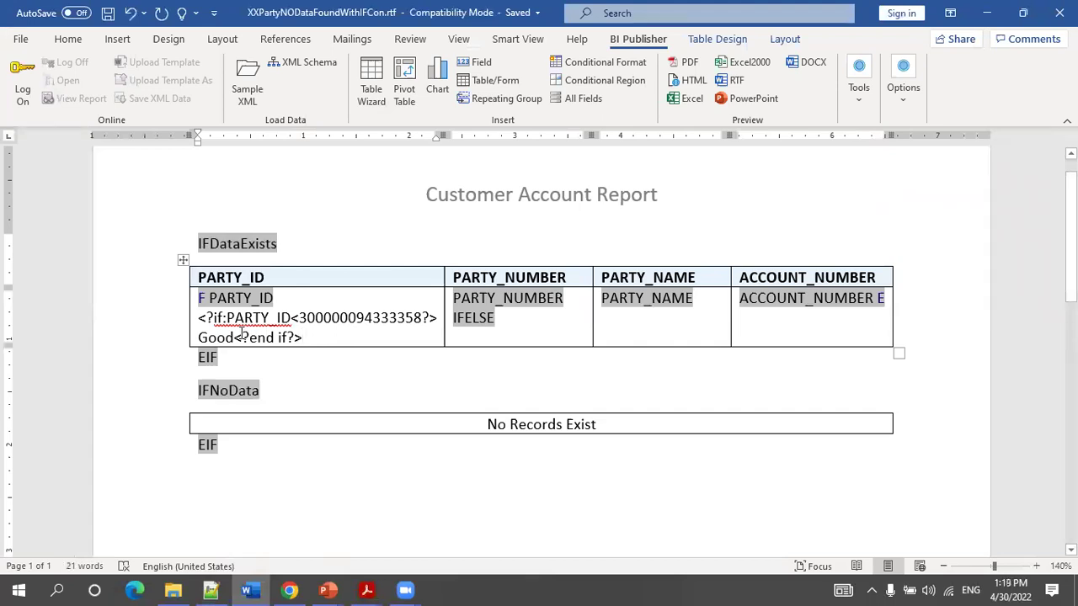
Step: Load XXPartyDM.xml as sample data and generate a PDF preview of the template
left_click(247, 89)
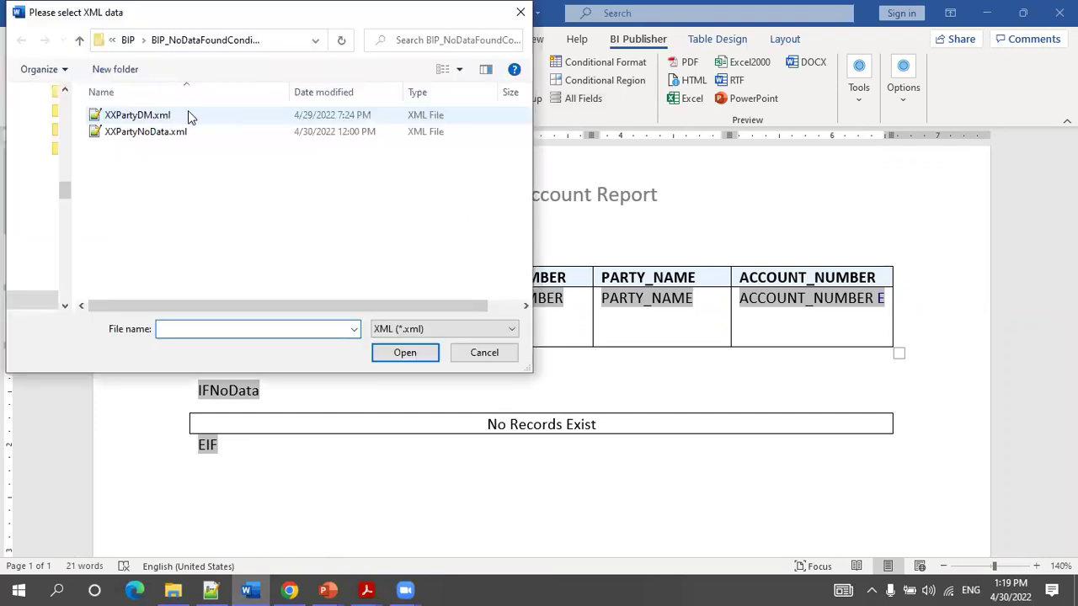
double_click(188, 114)
left_click(571, 340)
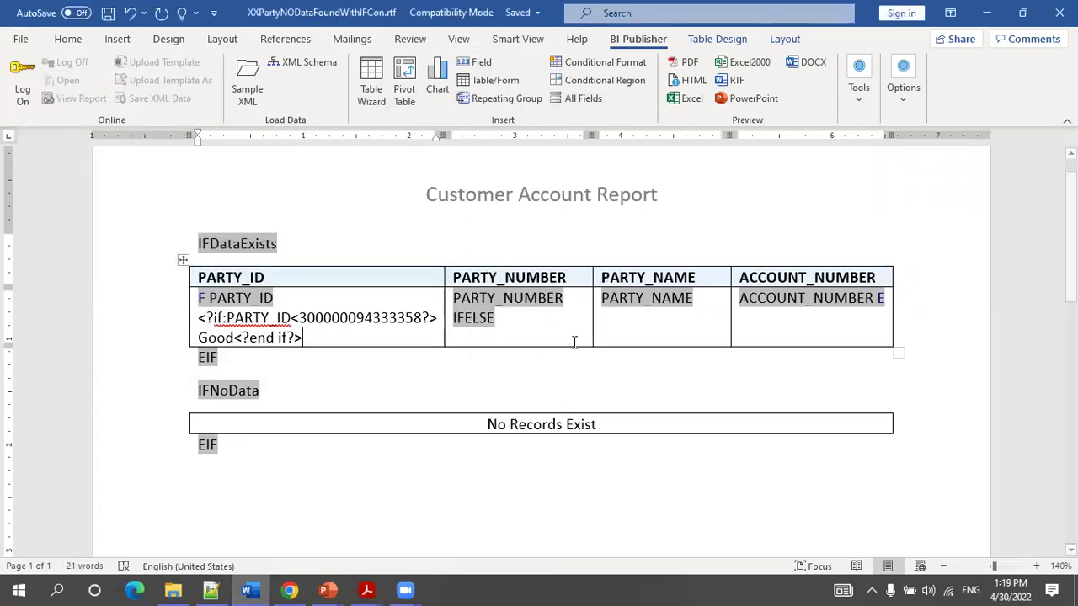
left_click(678, 62)
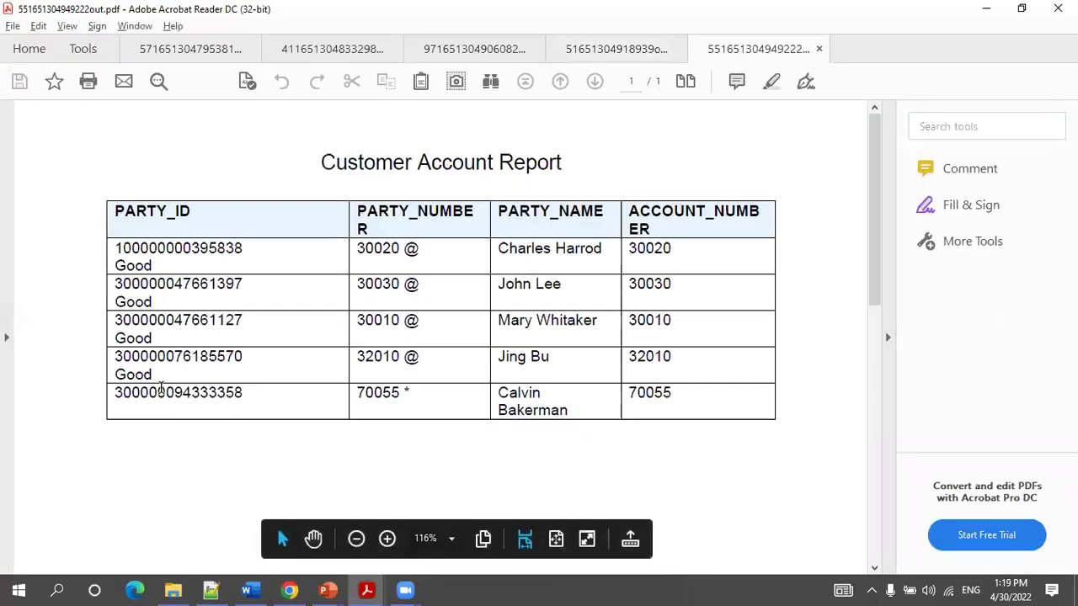
Step: Check that four party rows in the PDF show 'Good' under PARTY_ID
left_click_drag(160, 377, 120, 280)
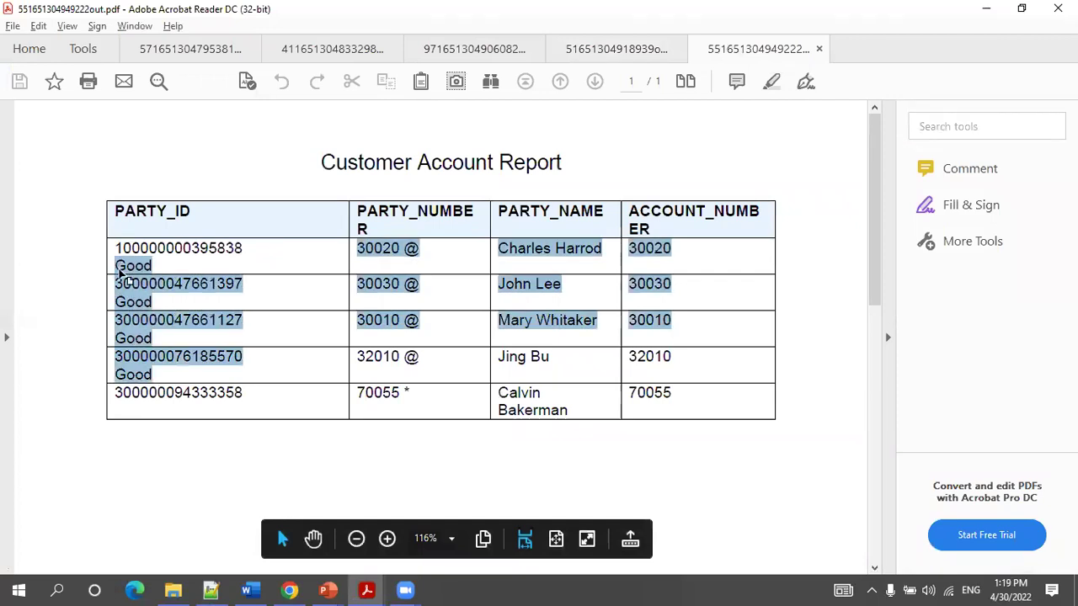
left_click(268, 392)
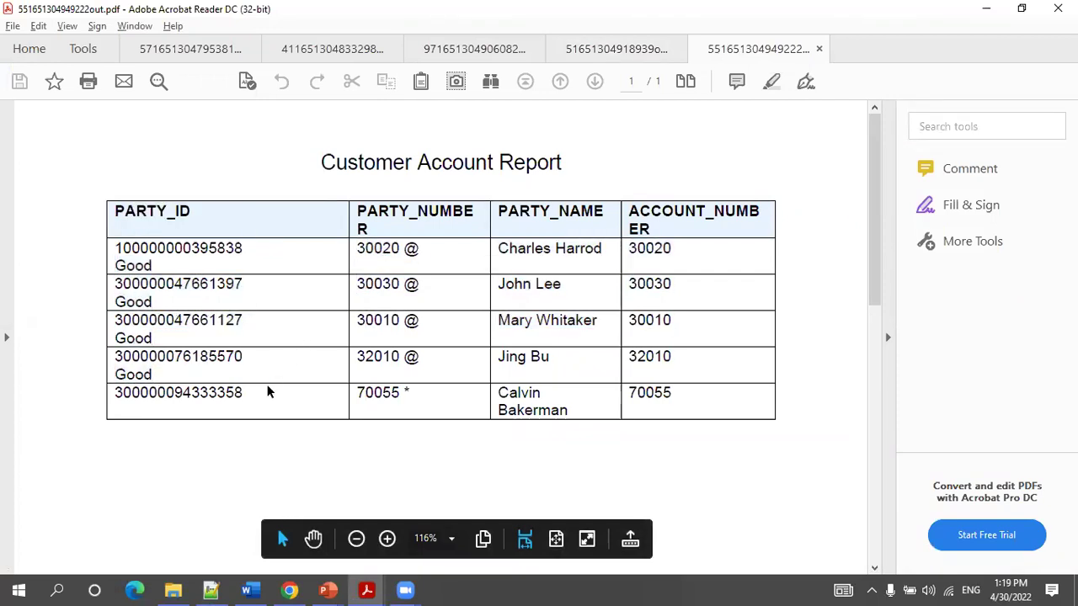
key("alt+Tab")
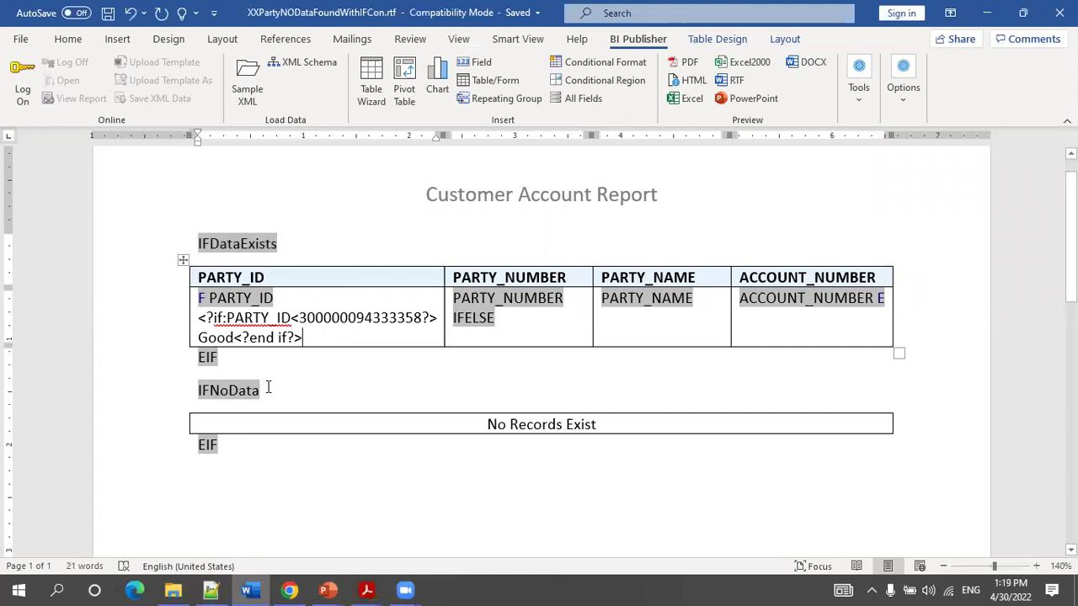
key("alt+Tab")
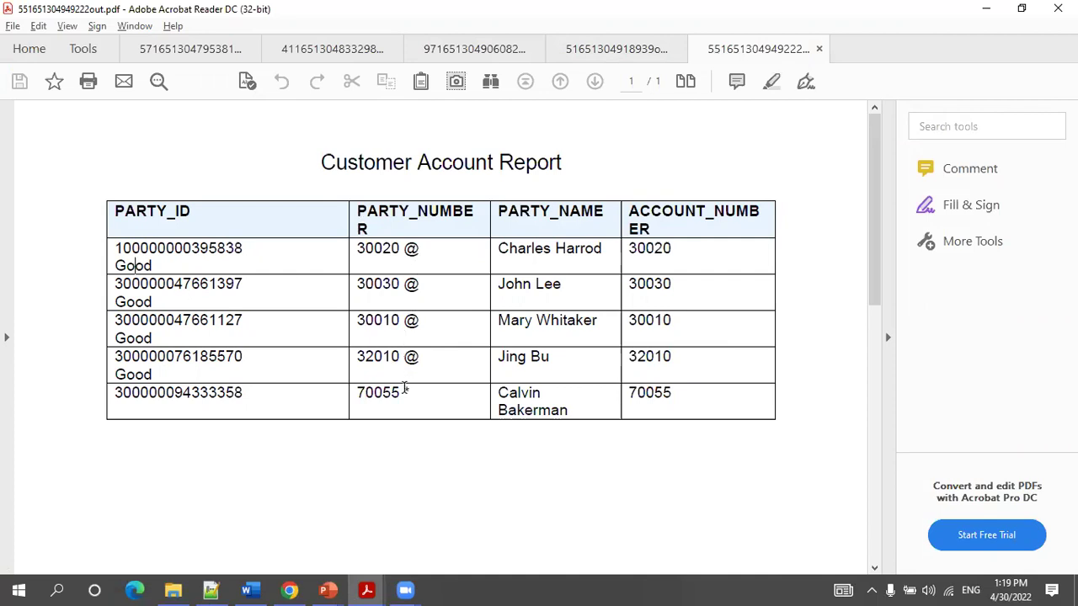
Step: Verify the asterisk beside party 70055, then return to the Word template
left_click_drag(401, 392, 411, 393)
left_click(438, 410)
key("alt+Tab")
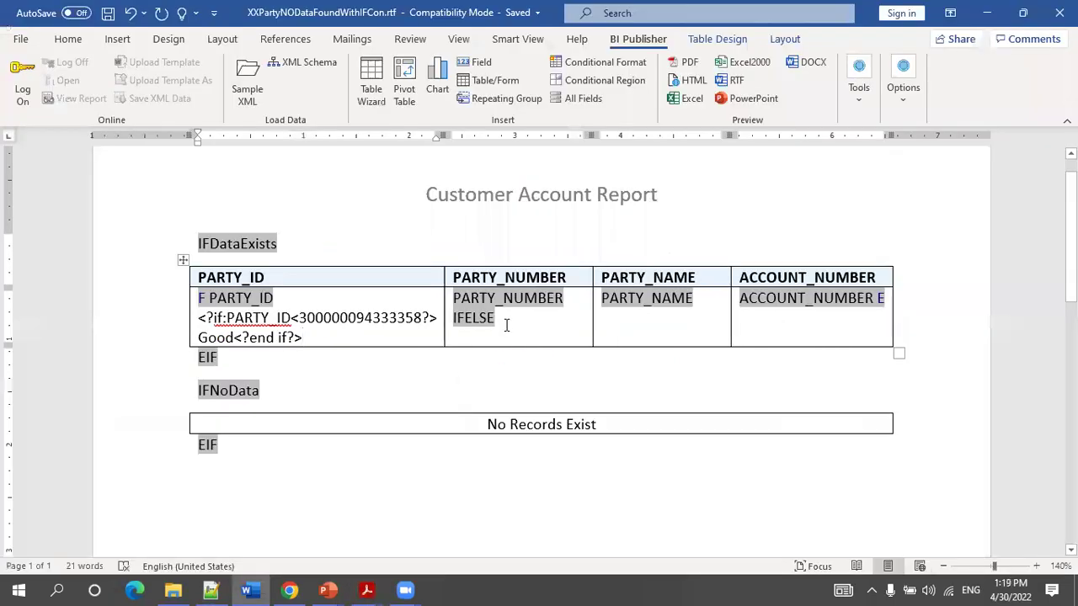
Step: Display the IFELSE code (if PARTY_NUMBER='70055' then '*' else '@') in the Field Browser
left_click(480, 318)
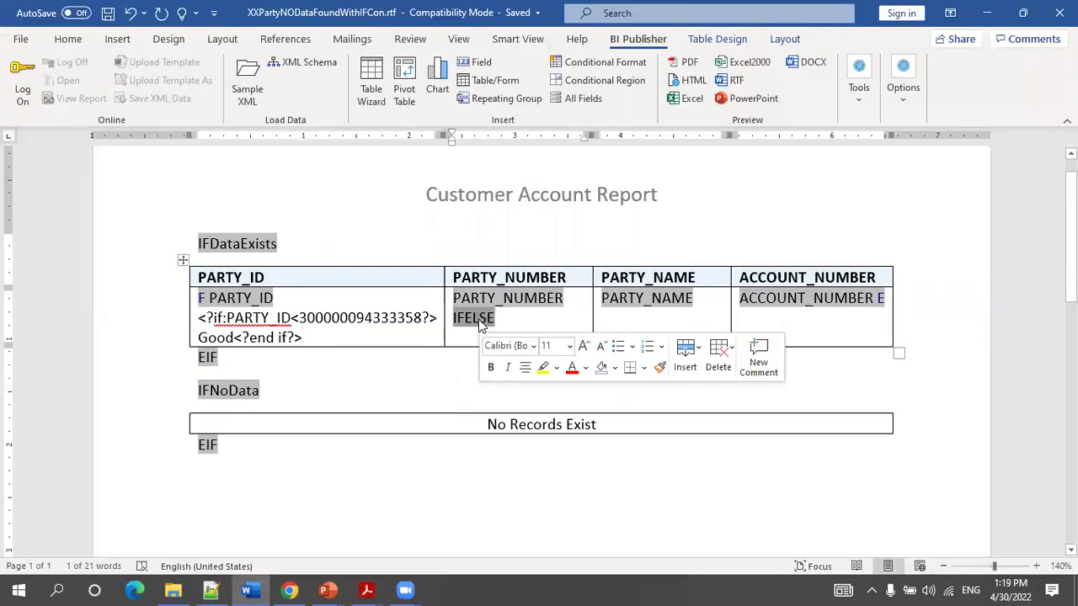
left_click(858, 84)
left_click(864, 154)
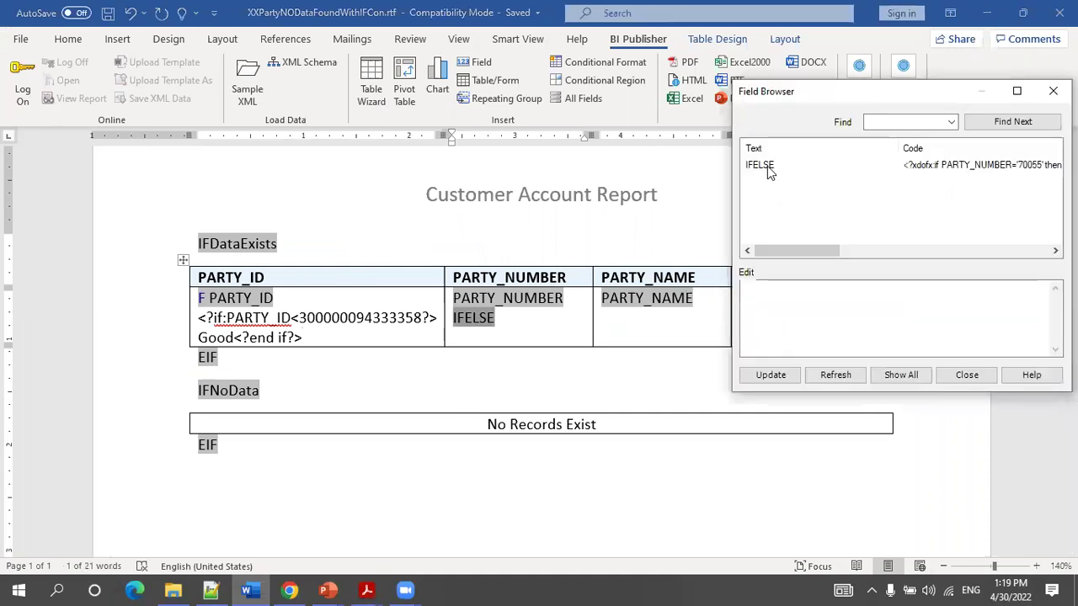
left_click(769, 166)
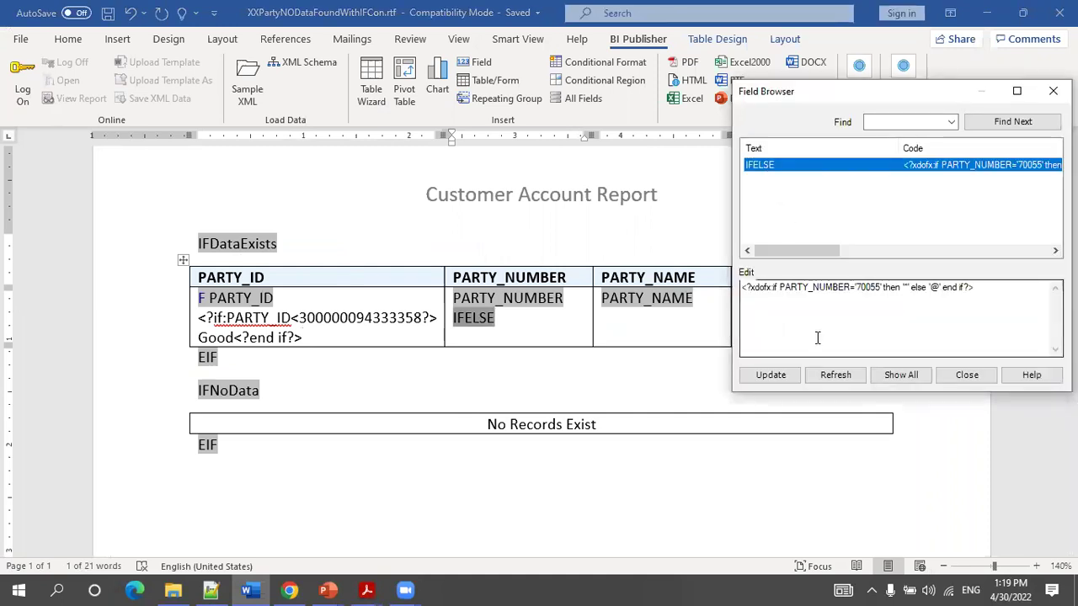